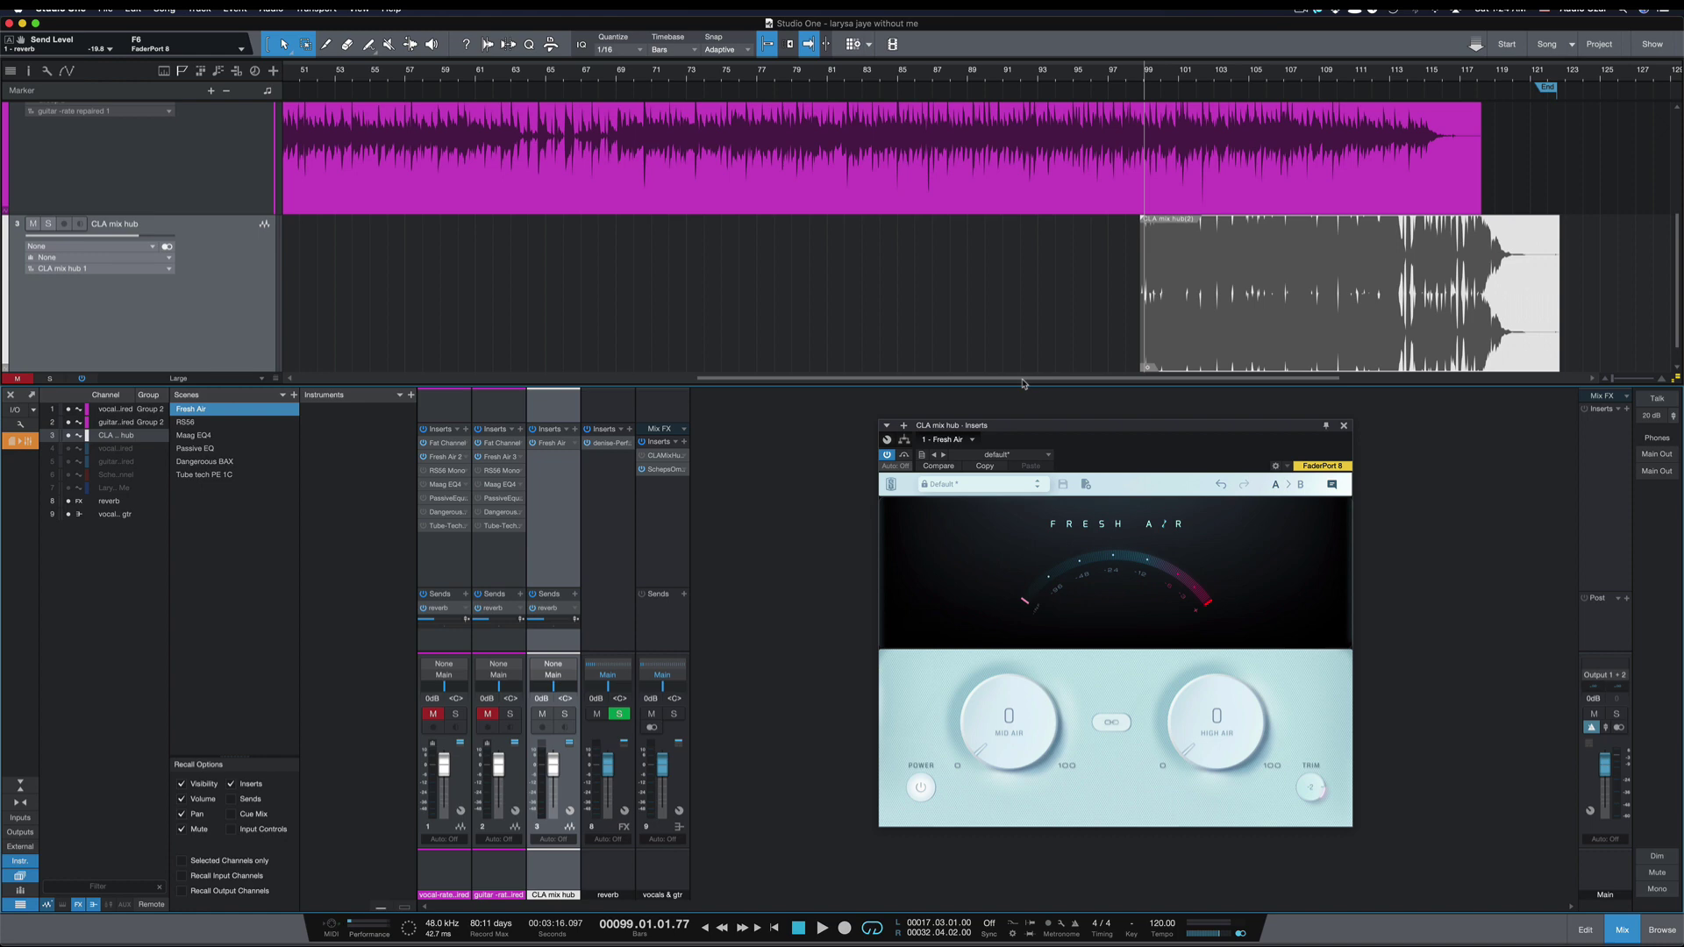
View the vocal track's RS56, Maag EQ4, Passive Equalizer, Dangerous BAX EQ and Tube-Tech equalizer inserts one after another
left_click(447, 471)
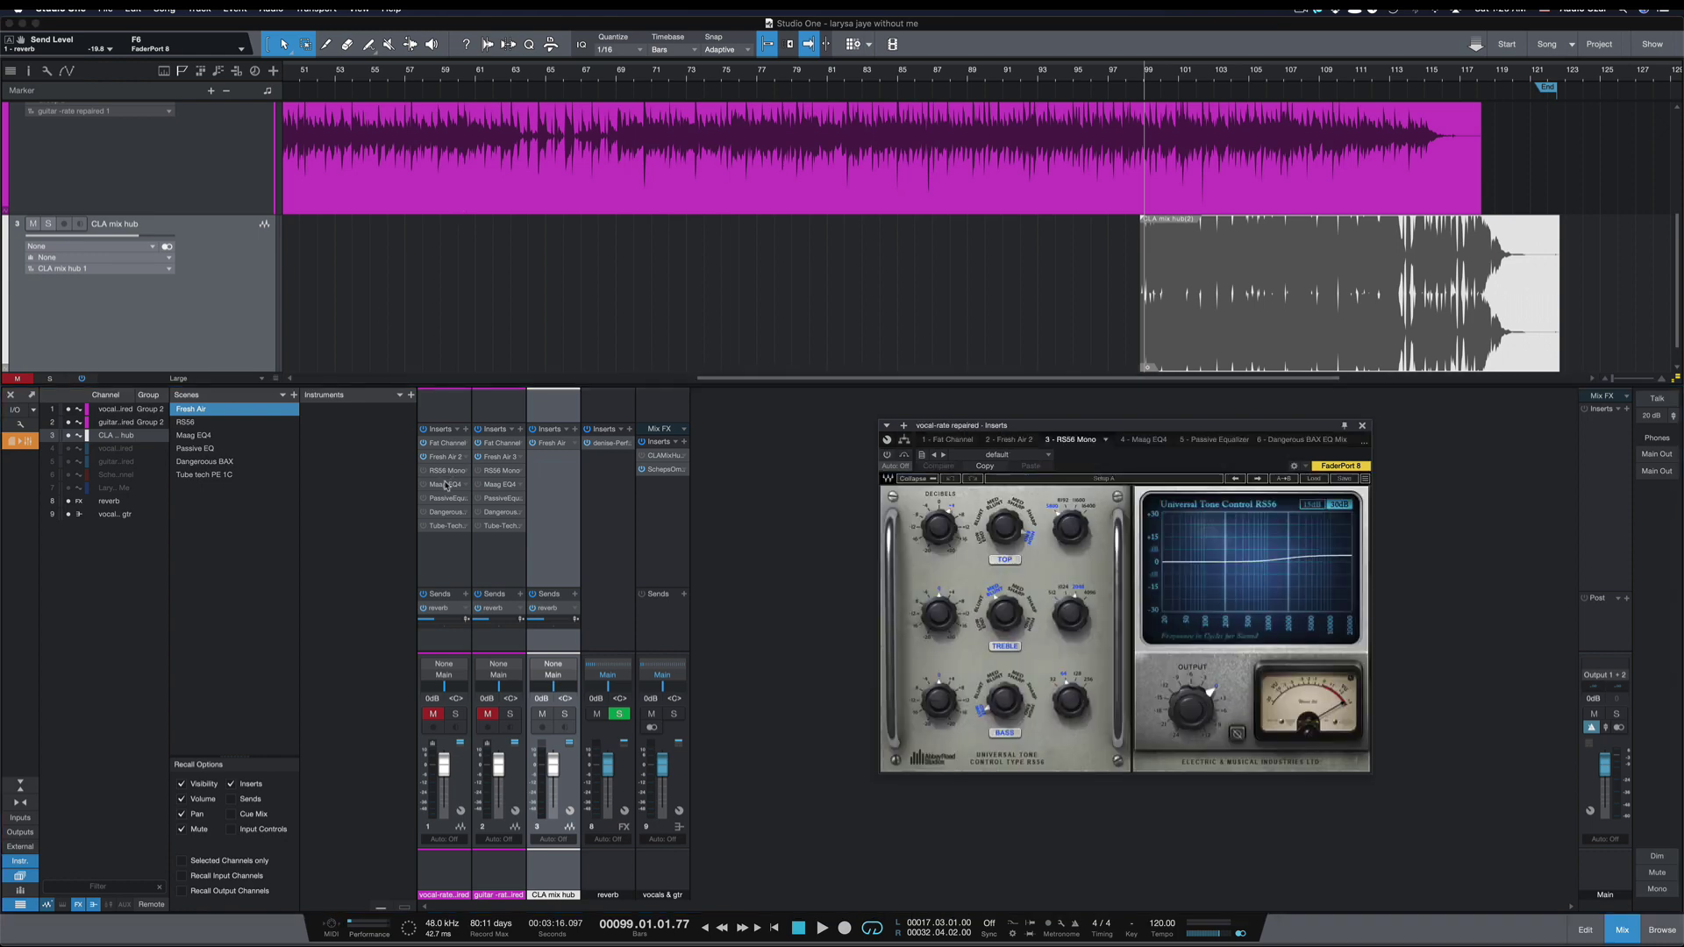
left_click(446, 485)
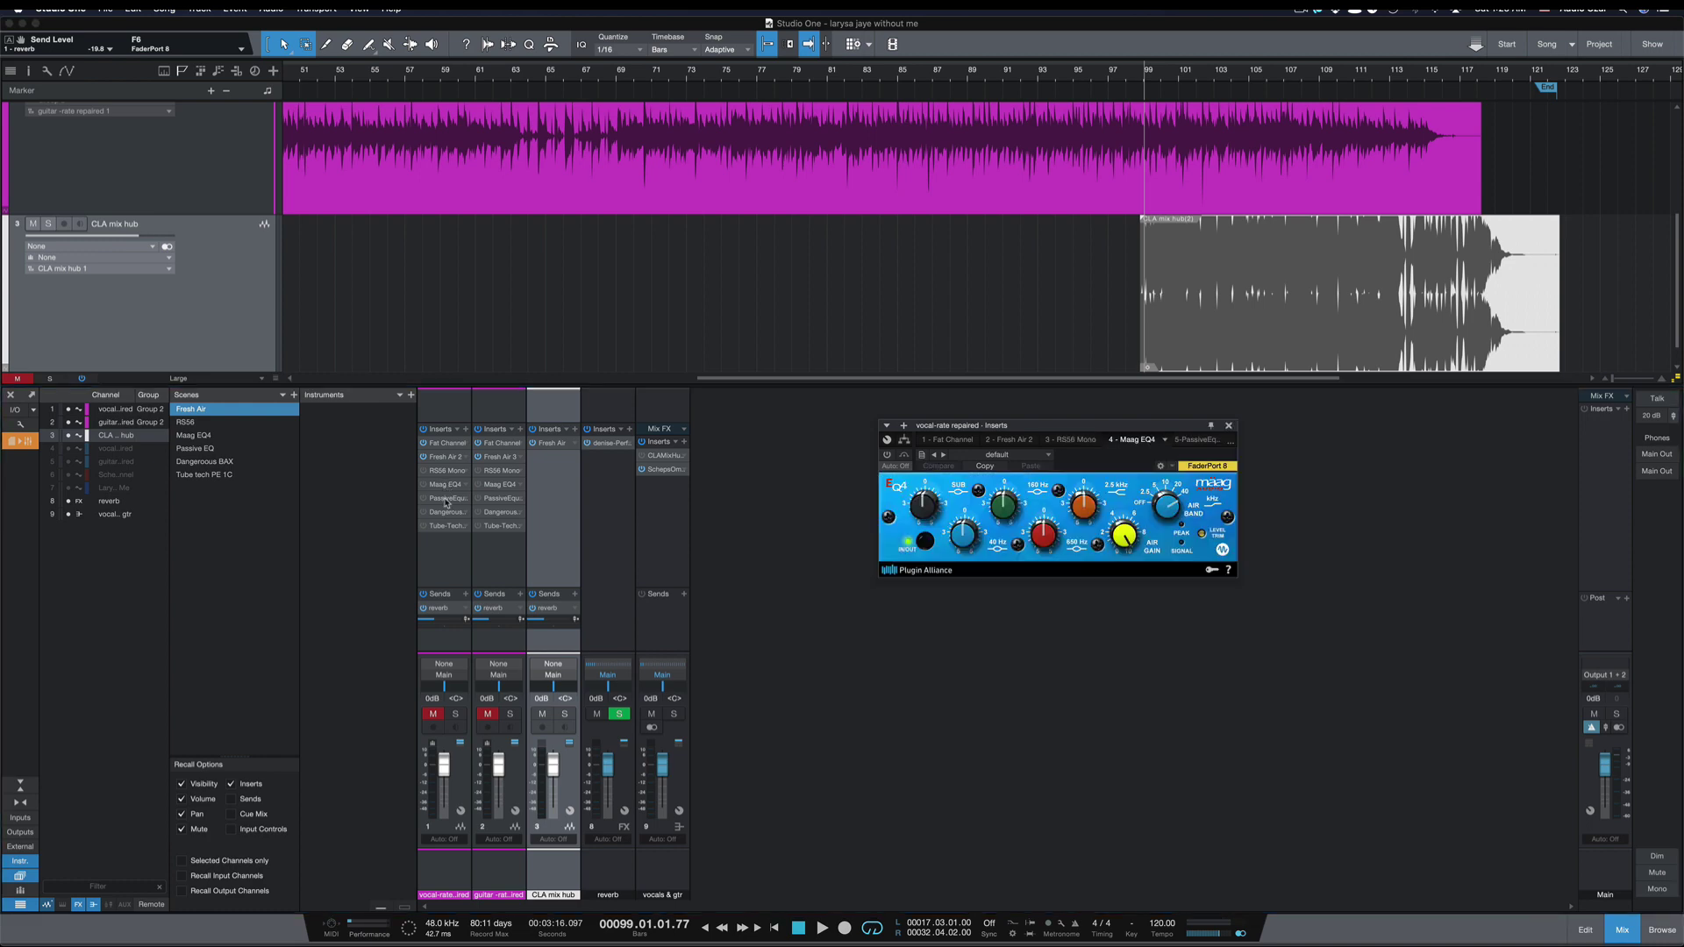
left_click(446, 499)
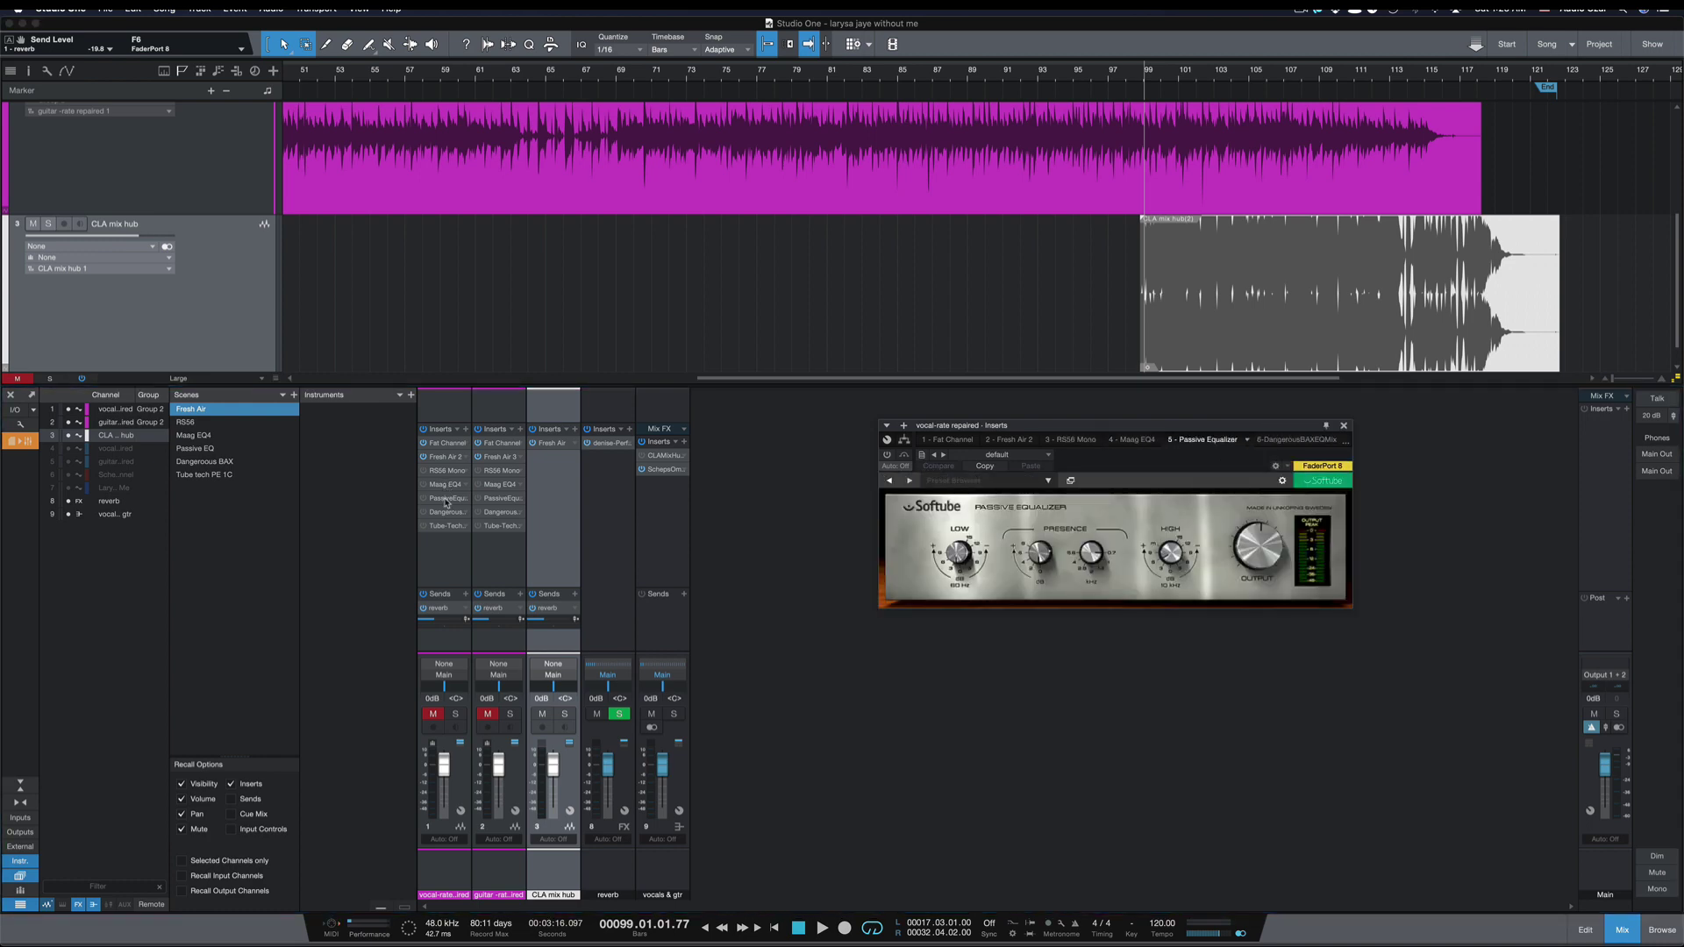
left_click(446, 513)
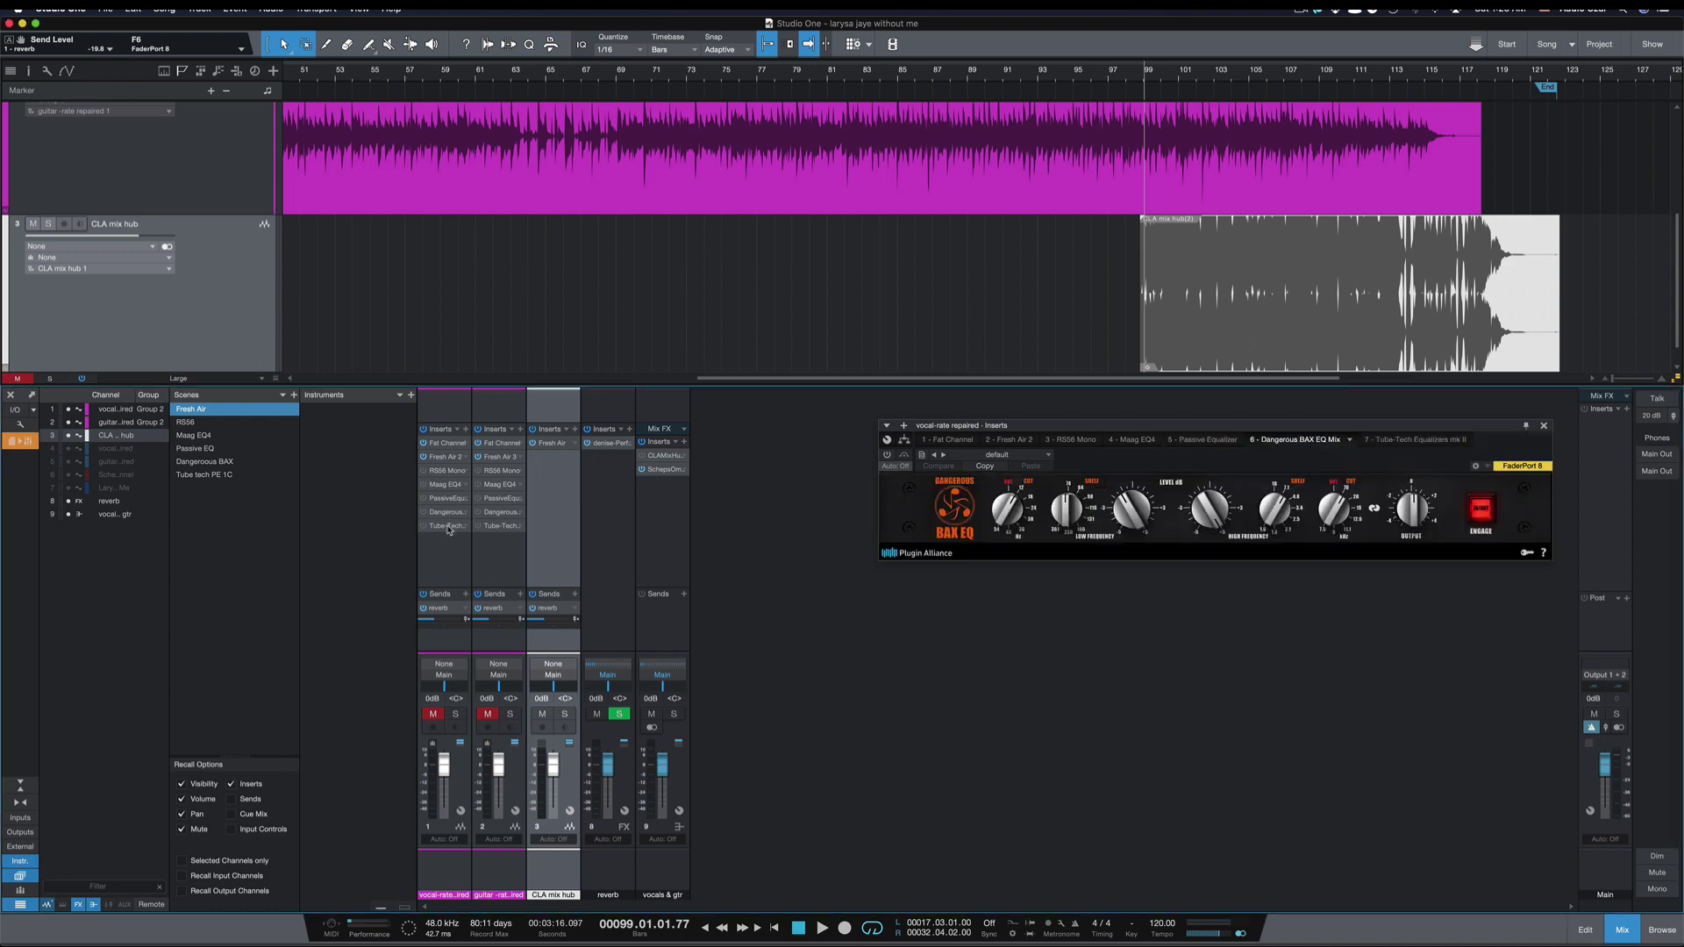
left_click(447, 527)
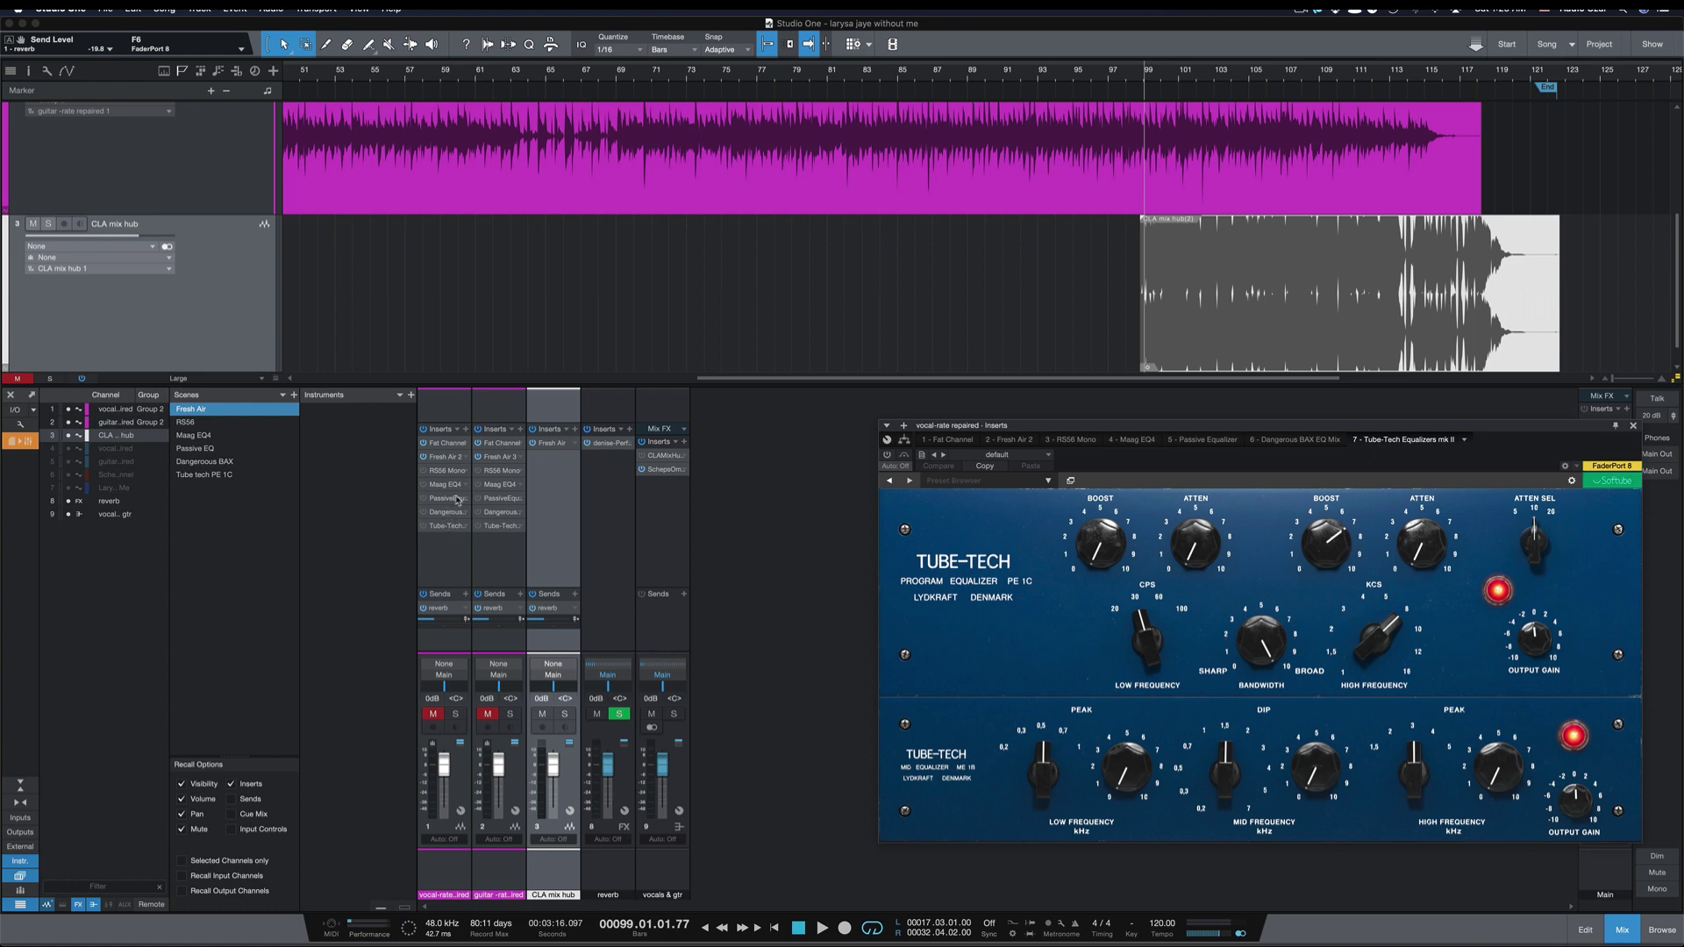
Open Fresh Air on the CLA mix hub track, link Mid Air and High Air, and sweep both up and back to 0
left_click(559, 444)
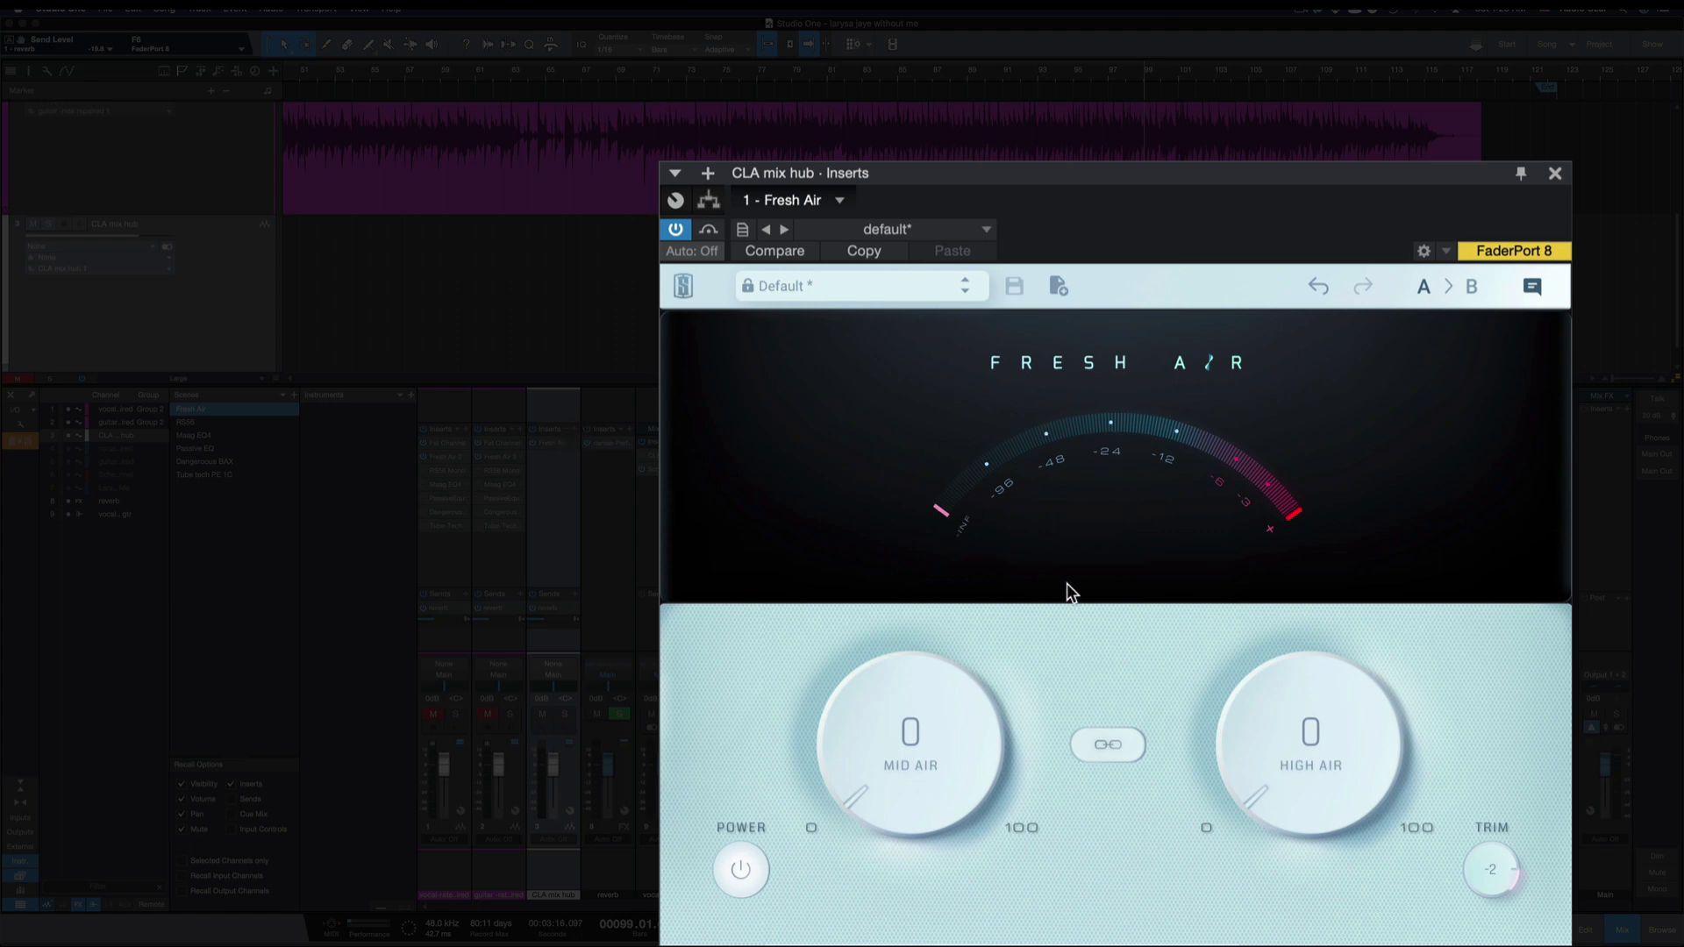
mouse_move(1237, 478)
left_click(1108, 746)
left_click_drag(911, 763, 853, 323)
left_click_drag(912, 785, 855, 946)
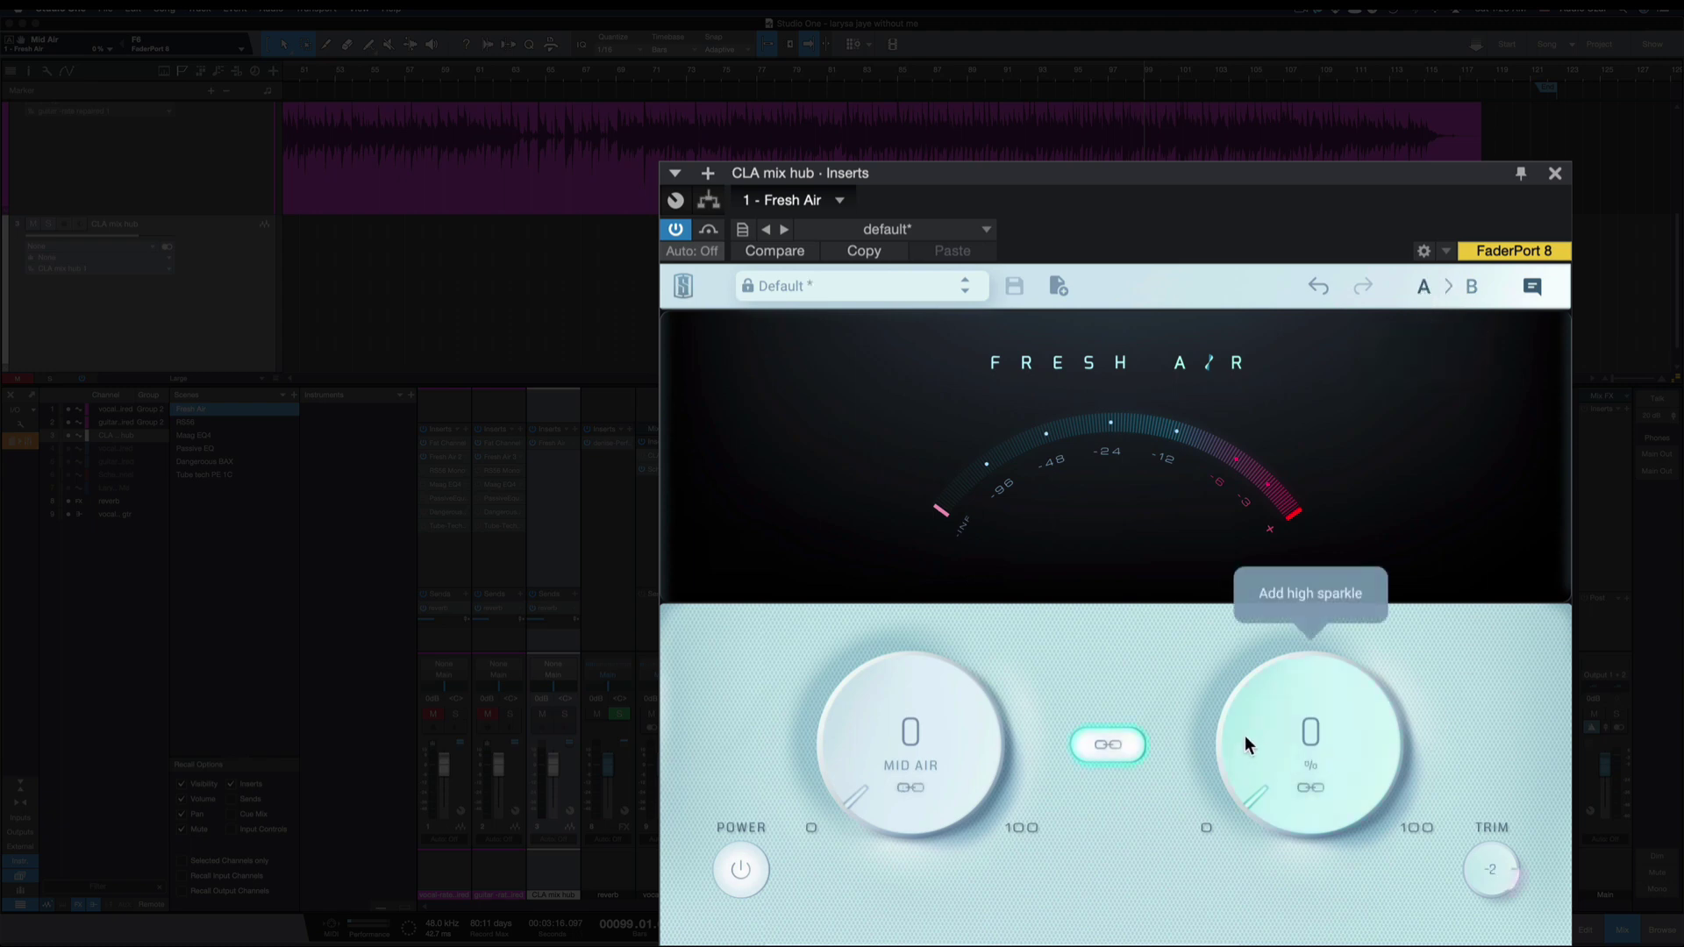
Look through Fresh Air's factory presets from Vocal Bus Presence and load the Default preset
left_click(963, 281)
left_click(857, 292)
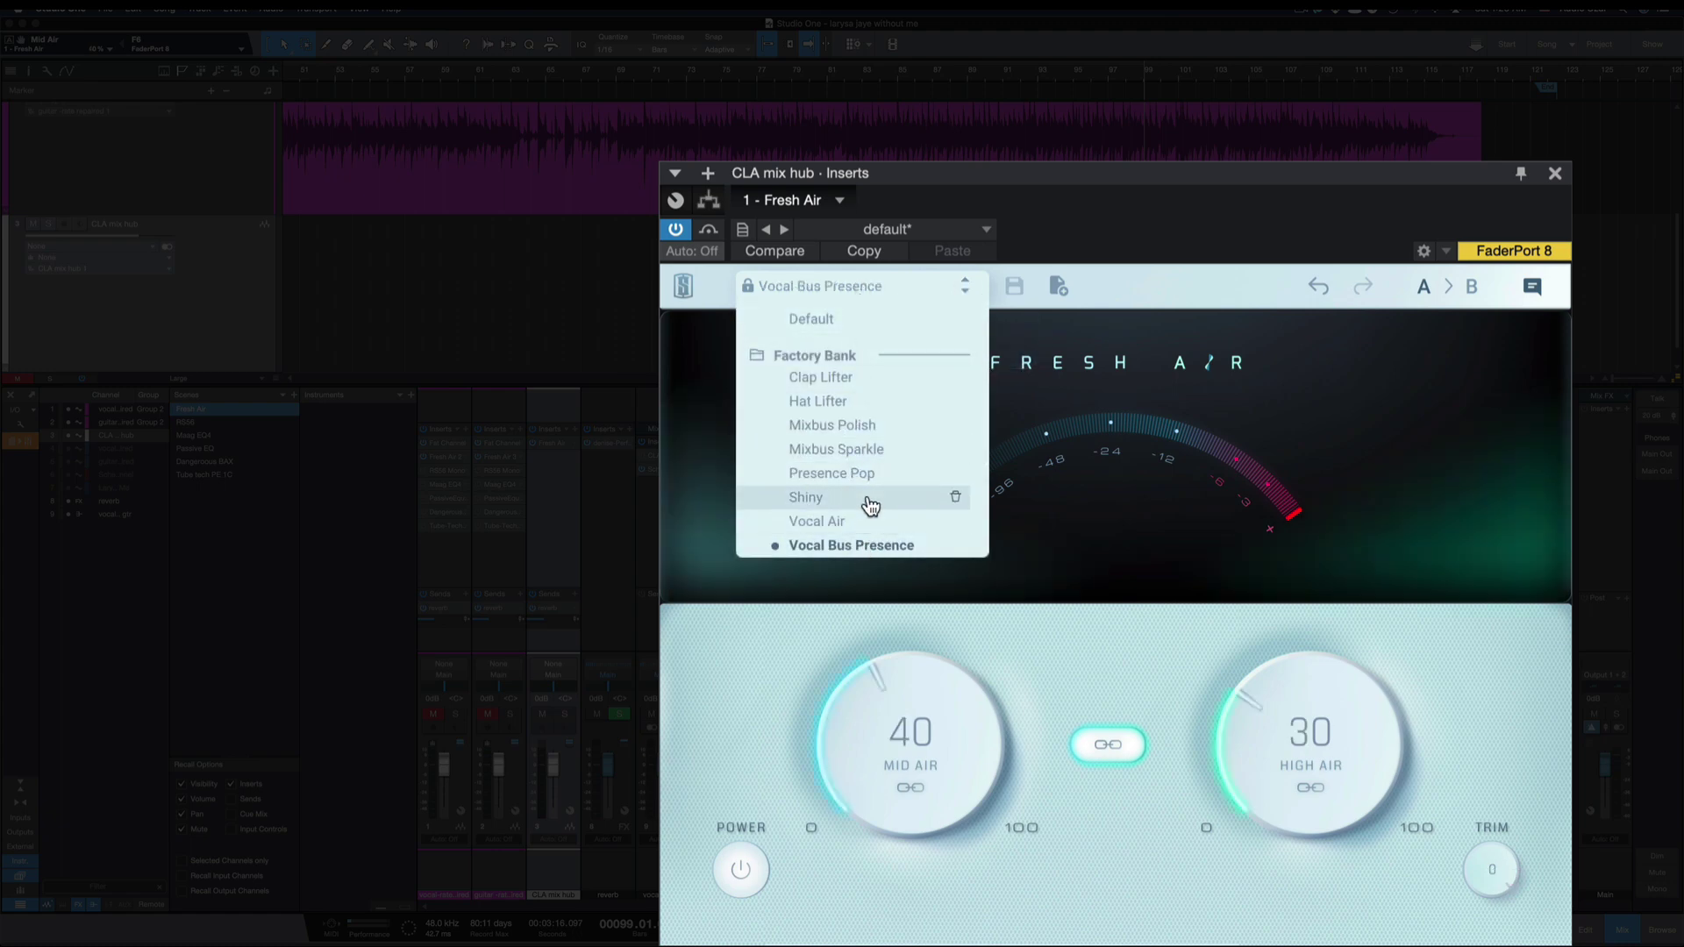
left_click(861, 321)
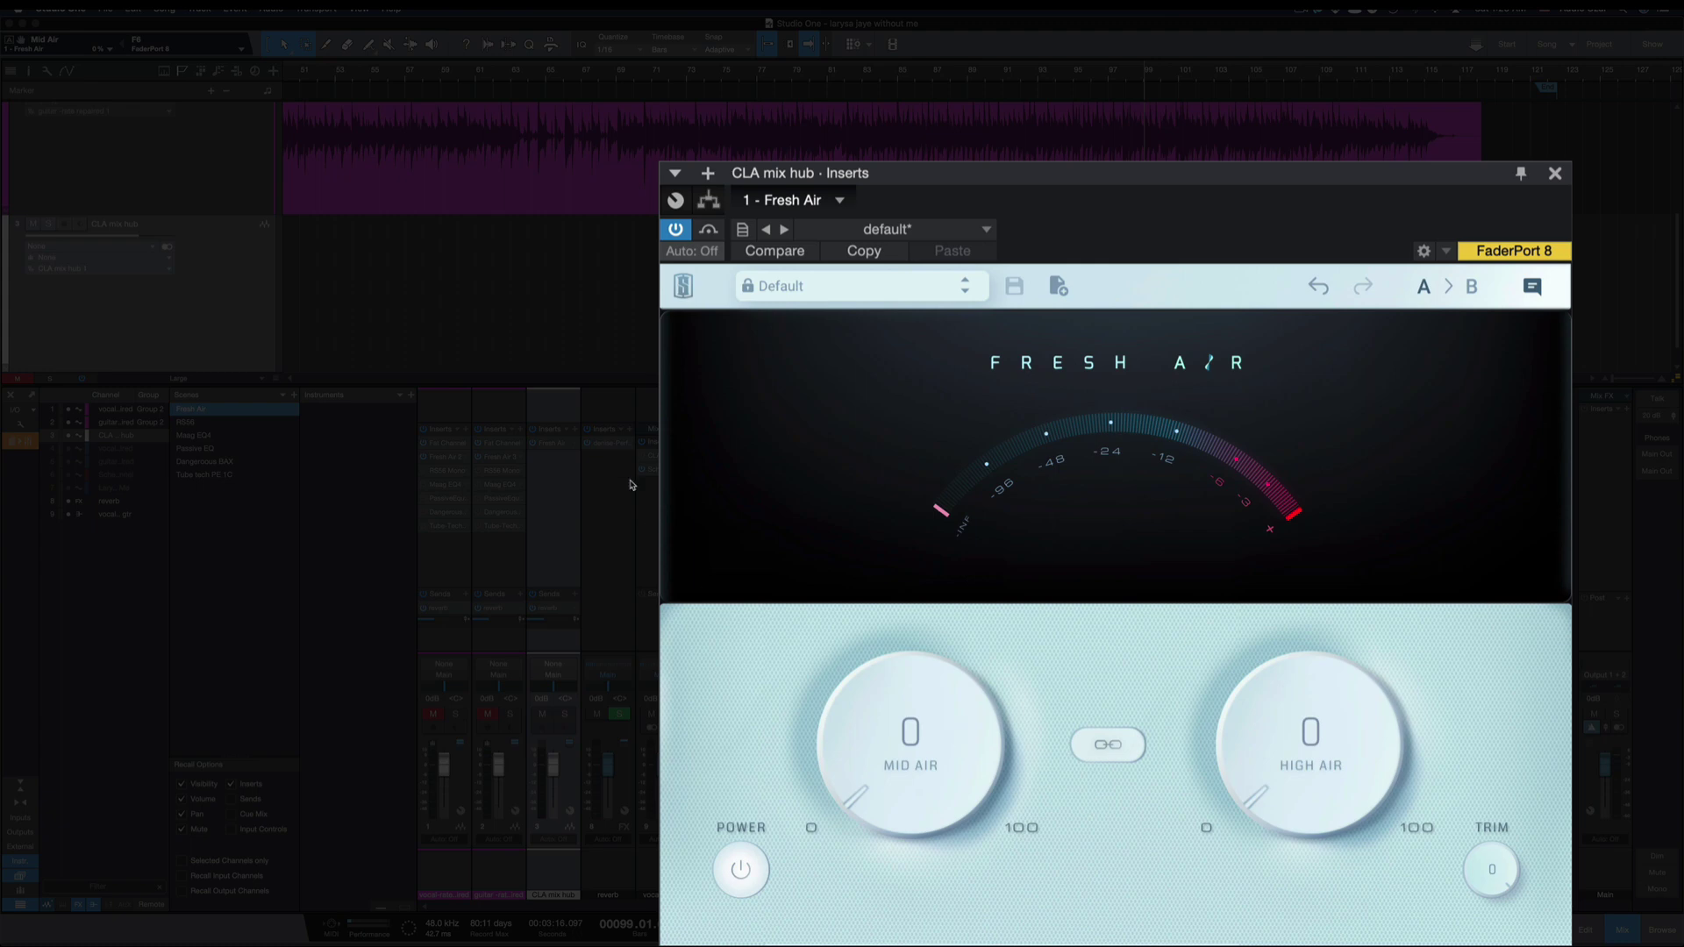
Examine the reverb channel's Perfect Plate XL settings and the gate and compressor in the guitar track's Fat Channel, closing both plug-ins
left_click(618, 449)
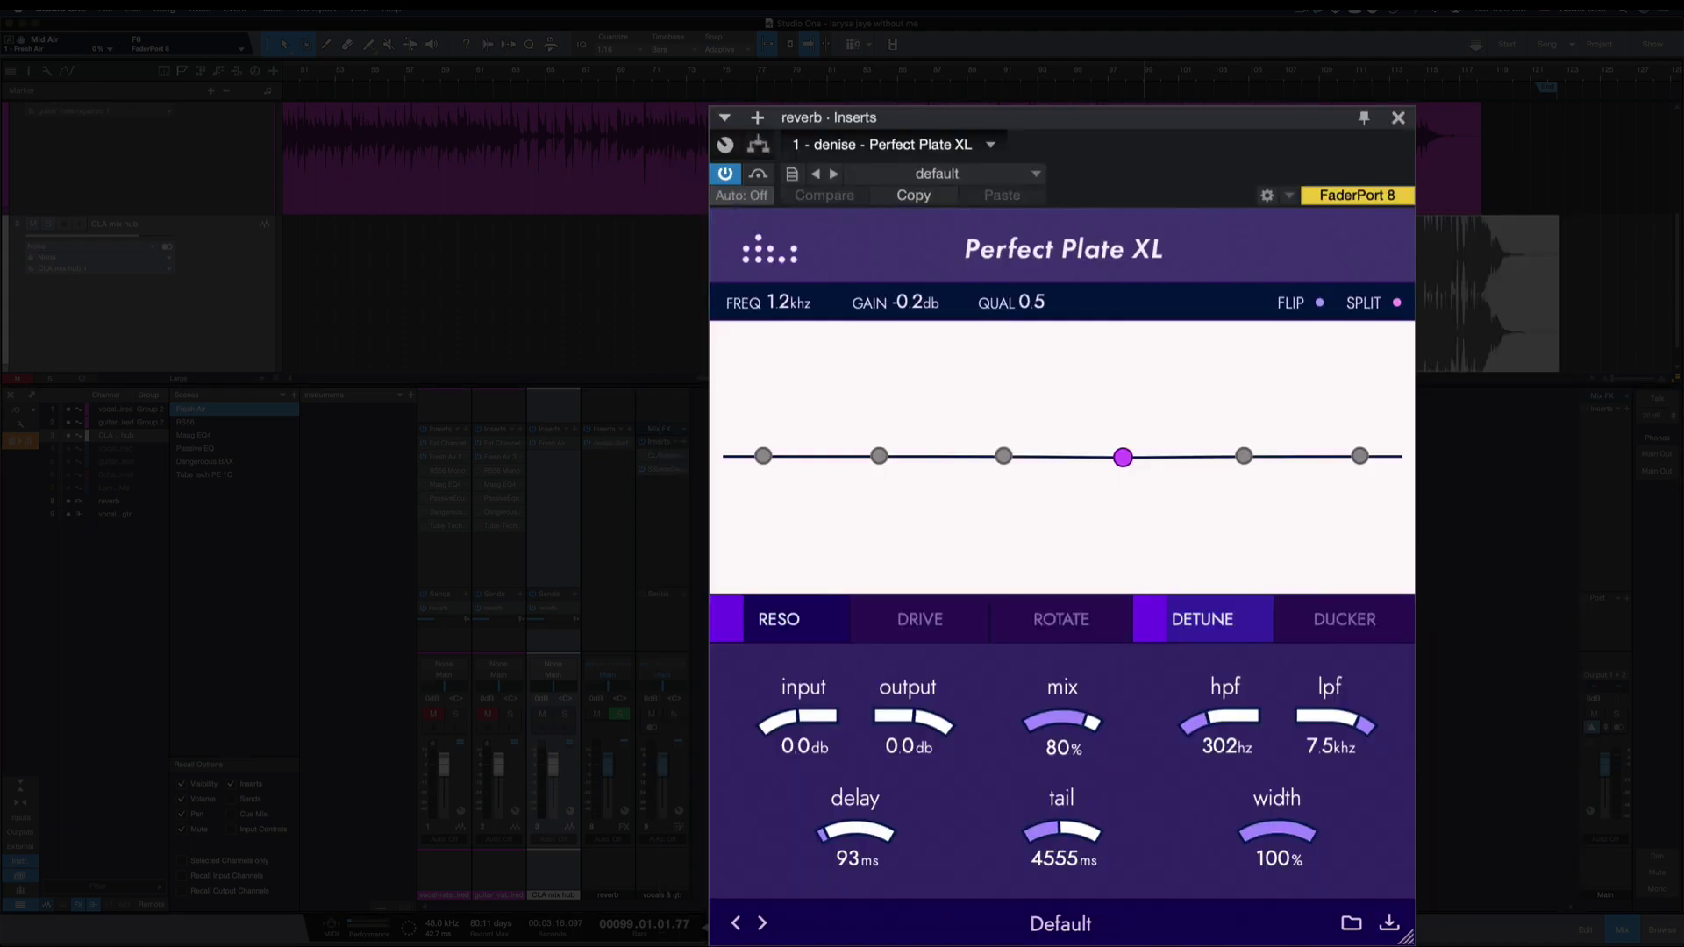
left_click(1398, 117)
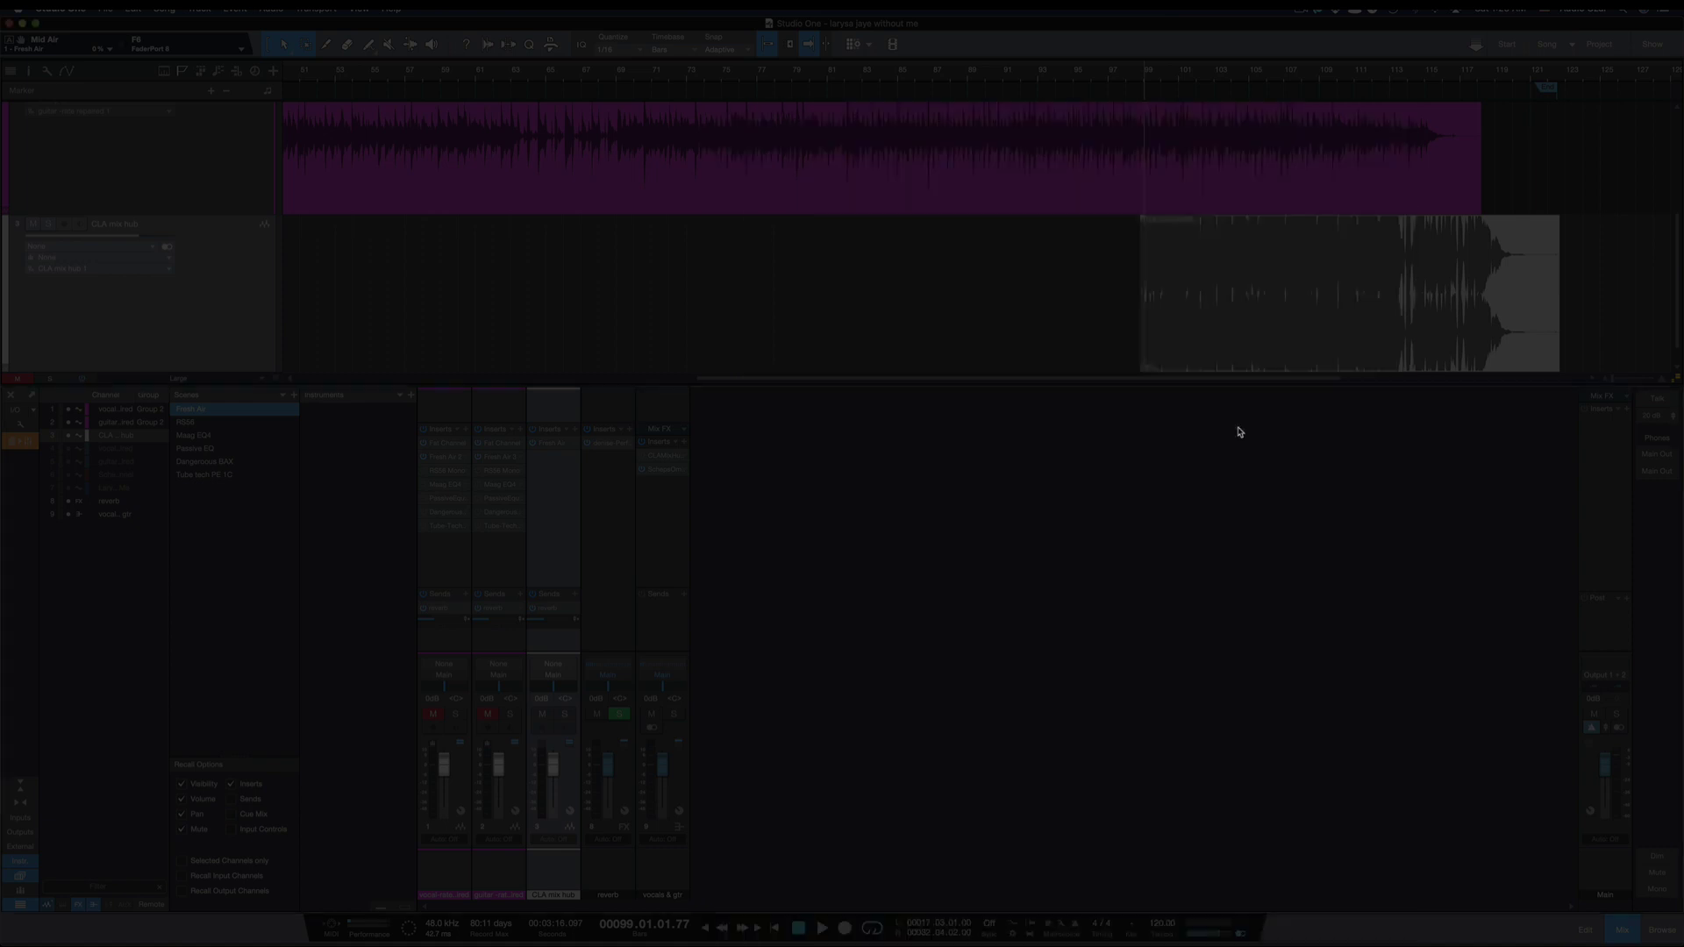
left_click(498, 443)
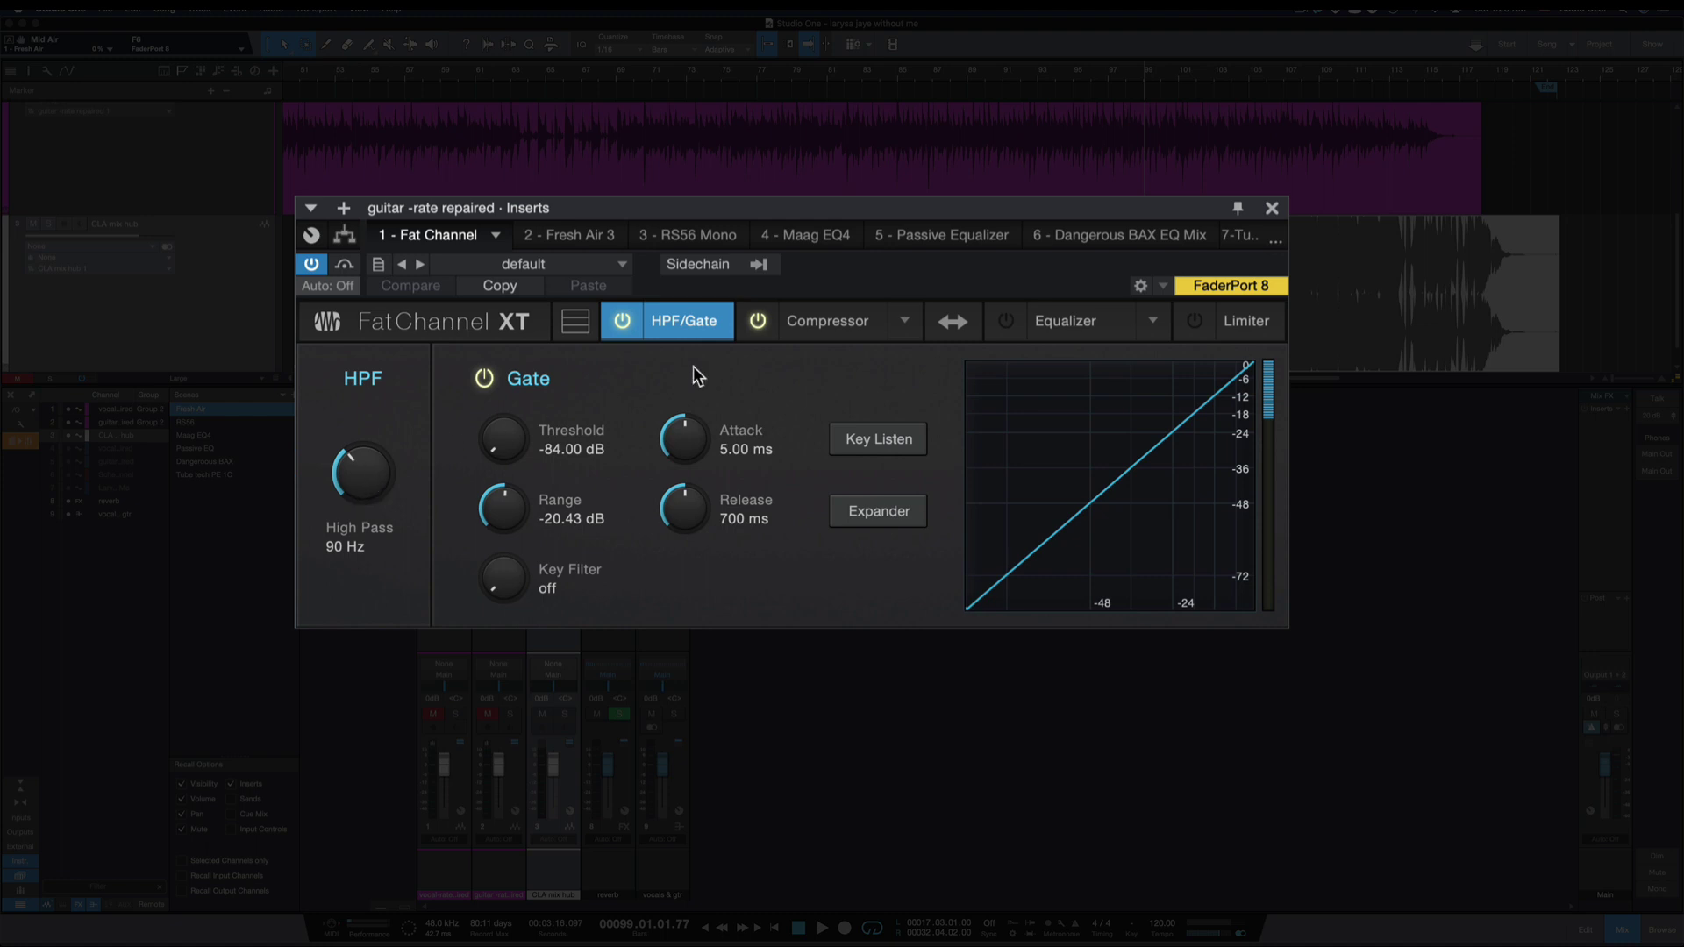
left_click(823, 324)
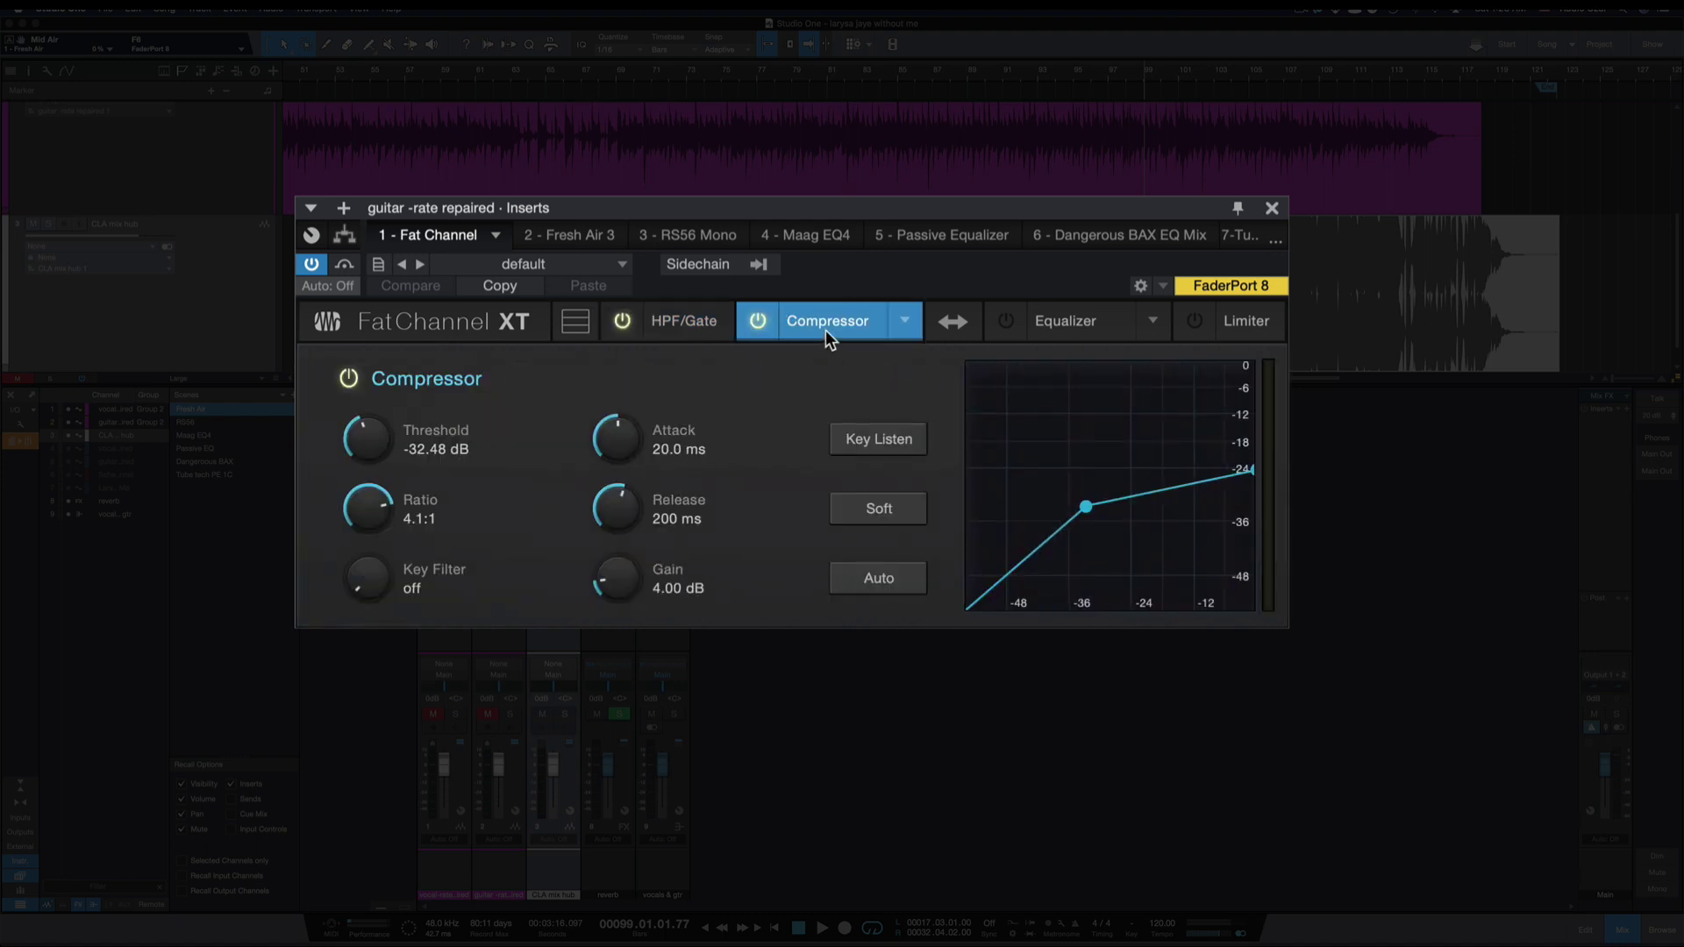
left_click(1273, 207)
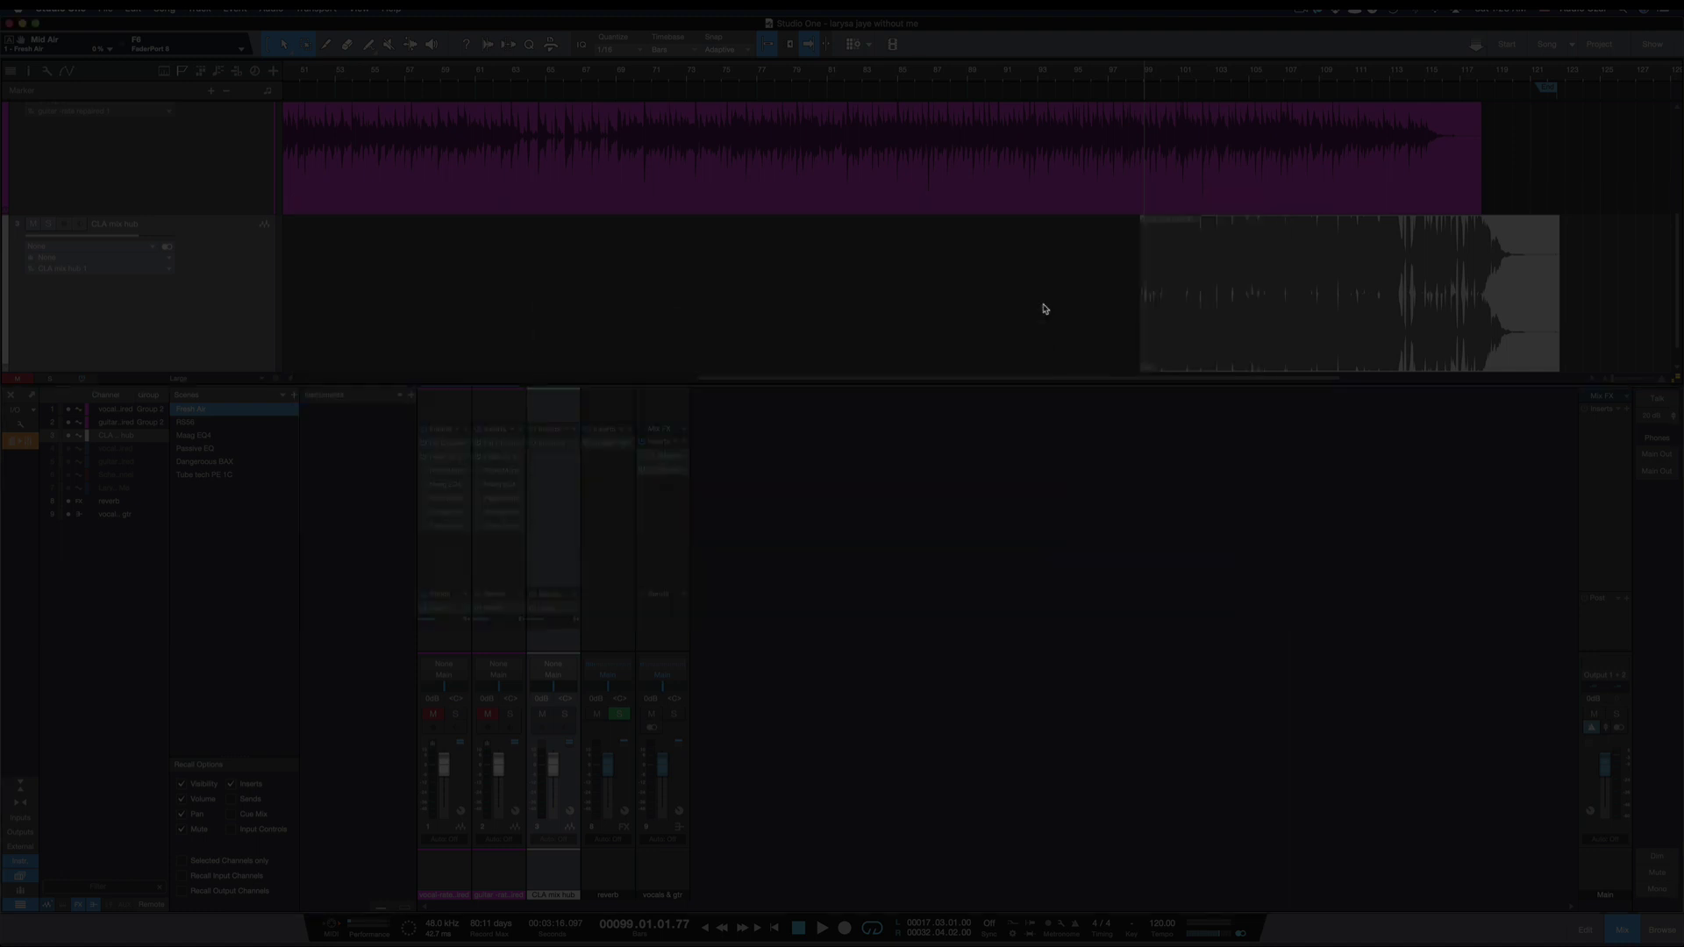
Open Fresh Air on the CLA mix hub track, link its two air controls and set both to 25
left_click(446, 460)
left_click(558, 449)
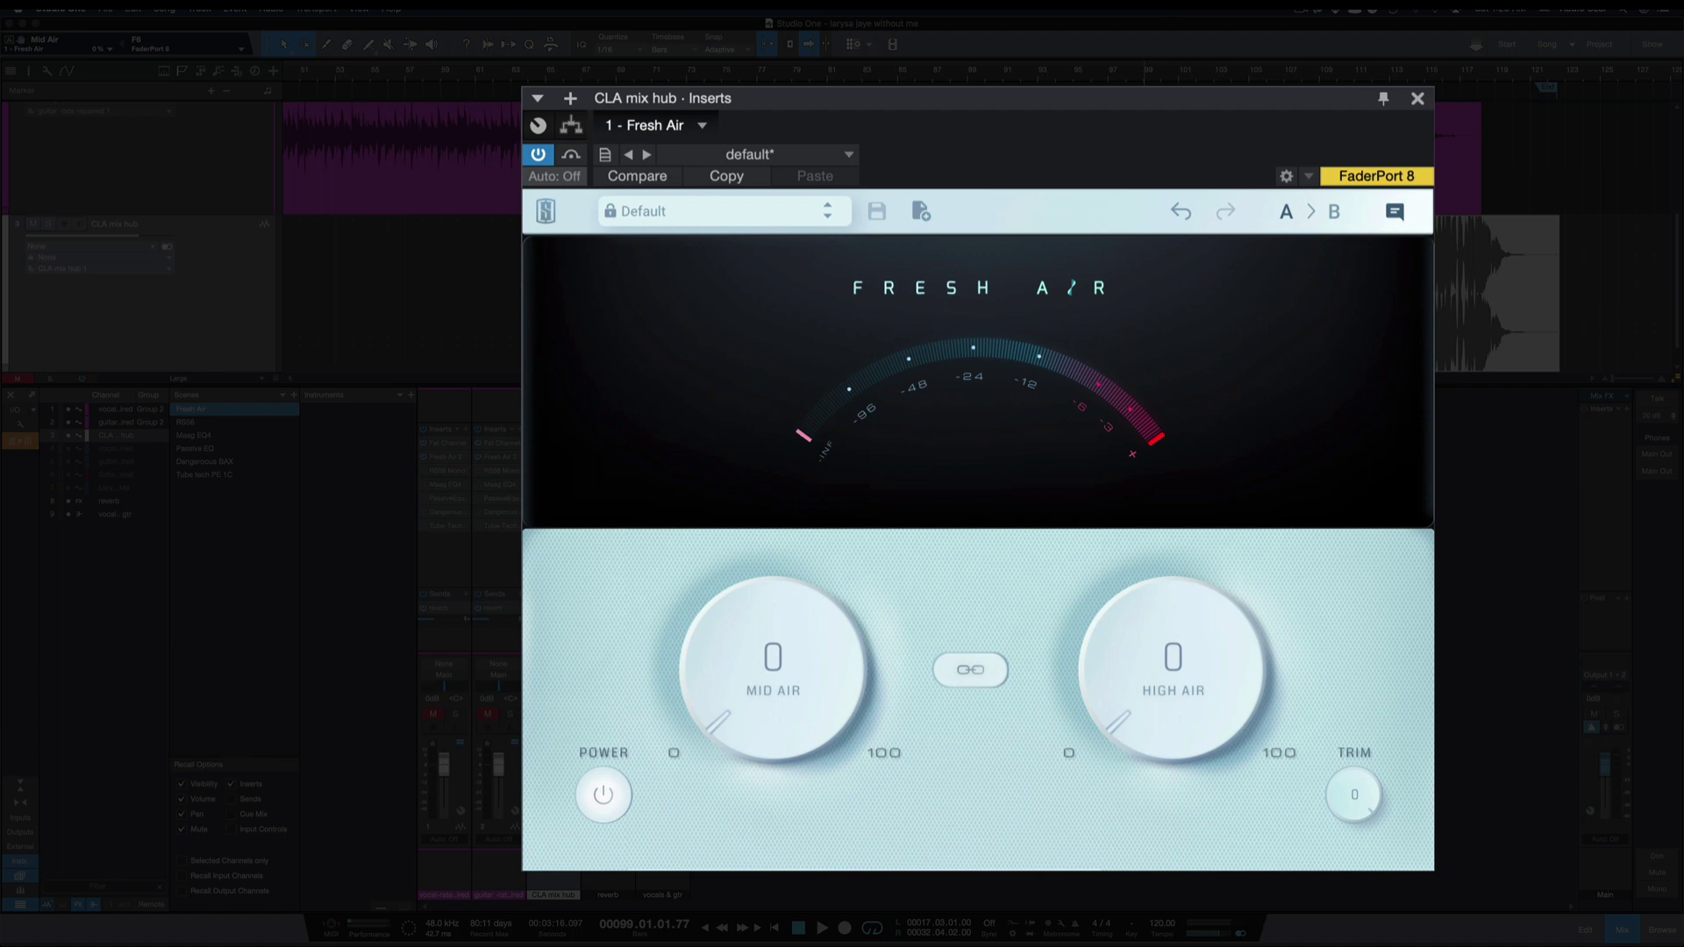
left_click(945, 669)
left_click_drag(745, 644, 735, 507)
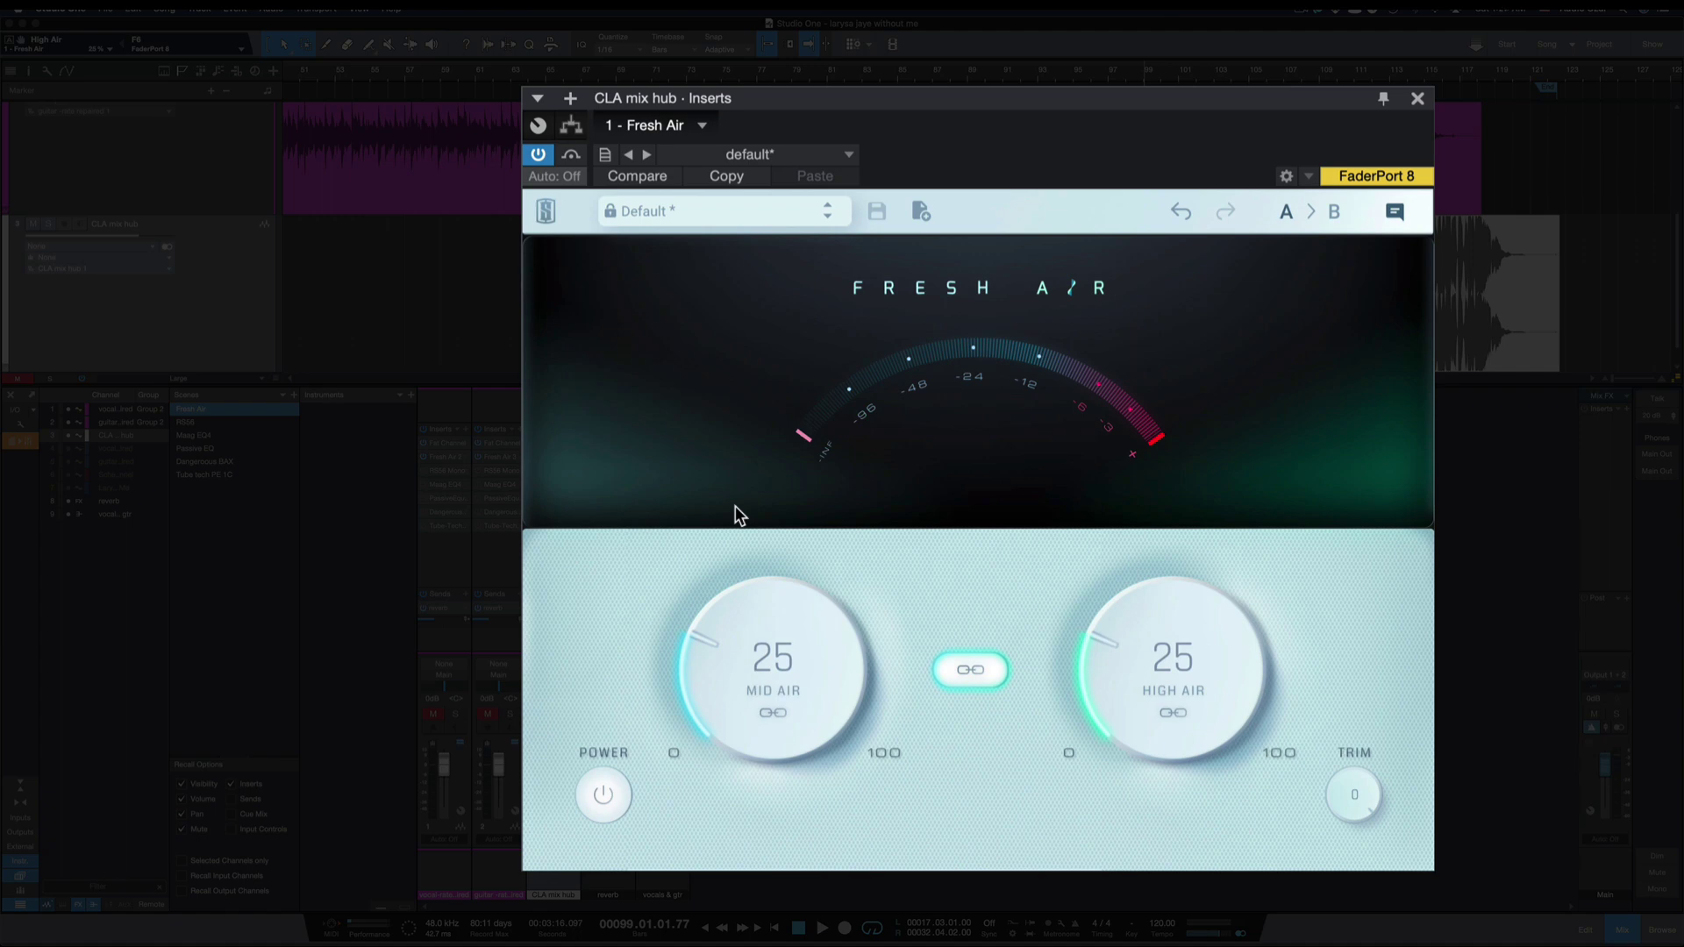
Play the CLA mix hub track and compare it with Fresh Air bypassed and active, leaving the effect active with playback stopped
key("space")
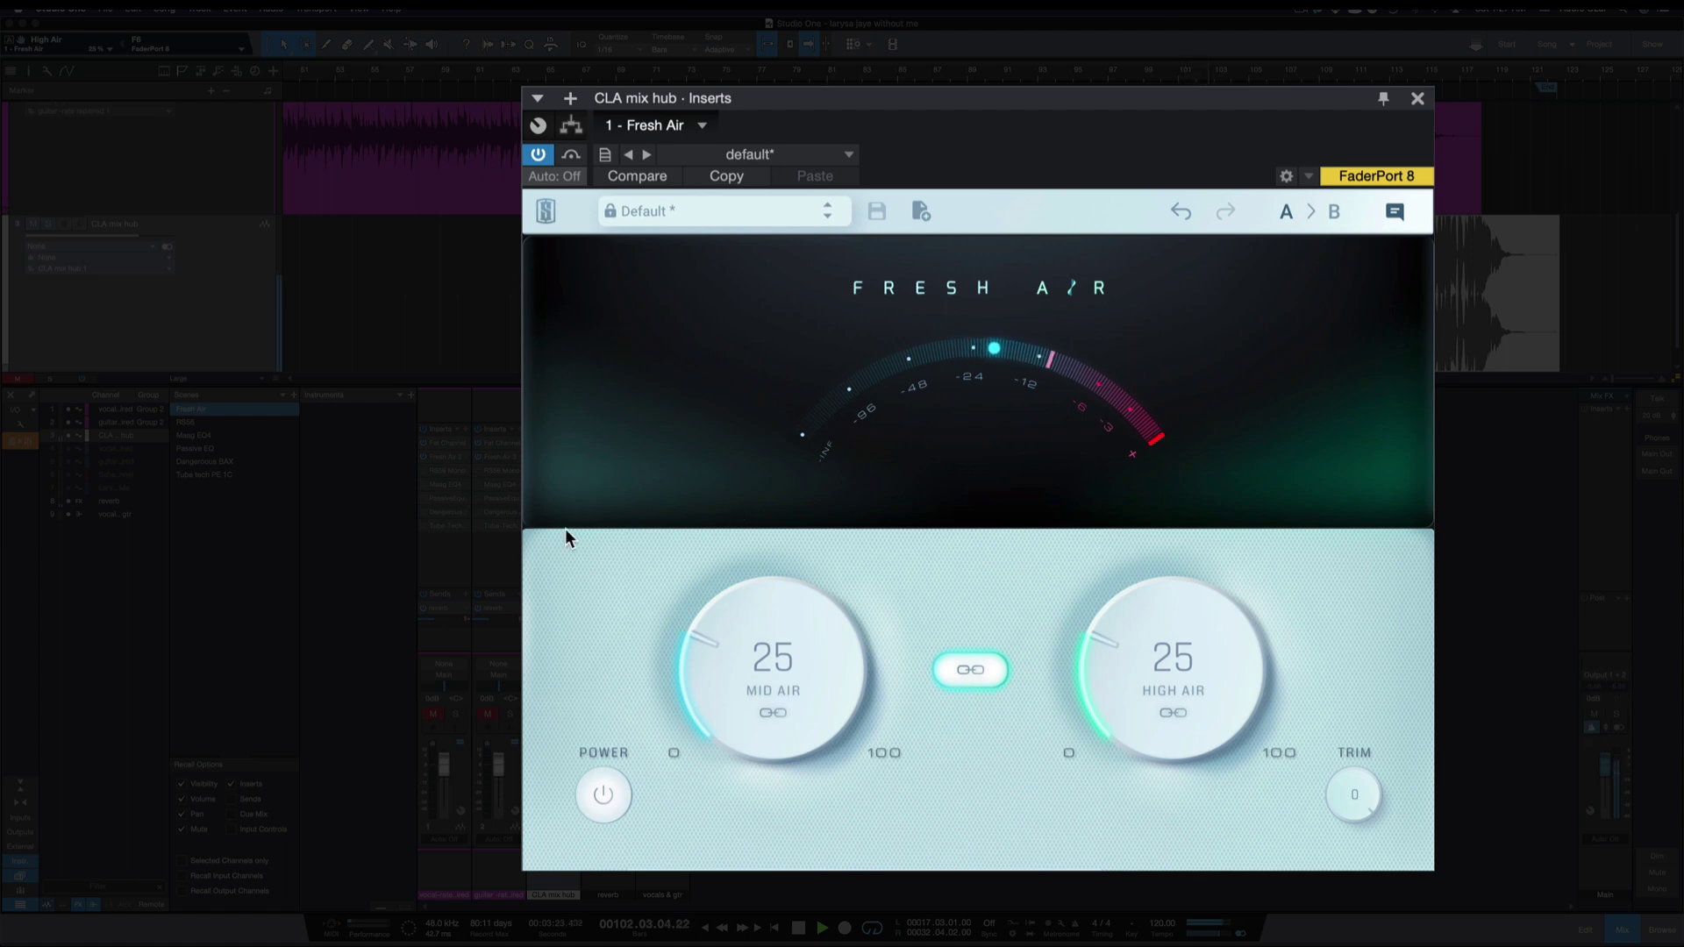
left_click(604, 798)
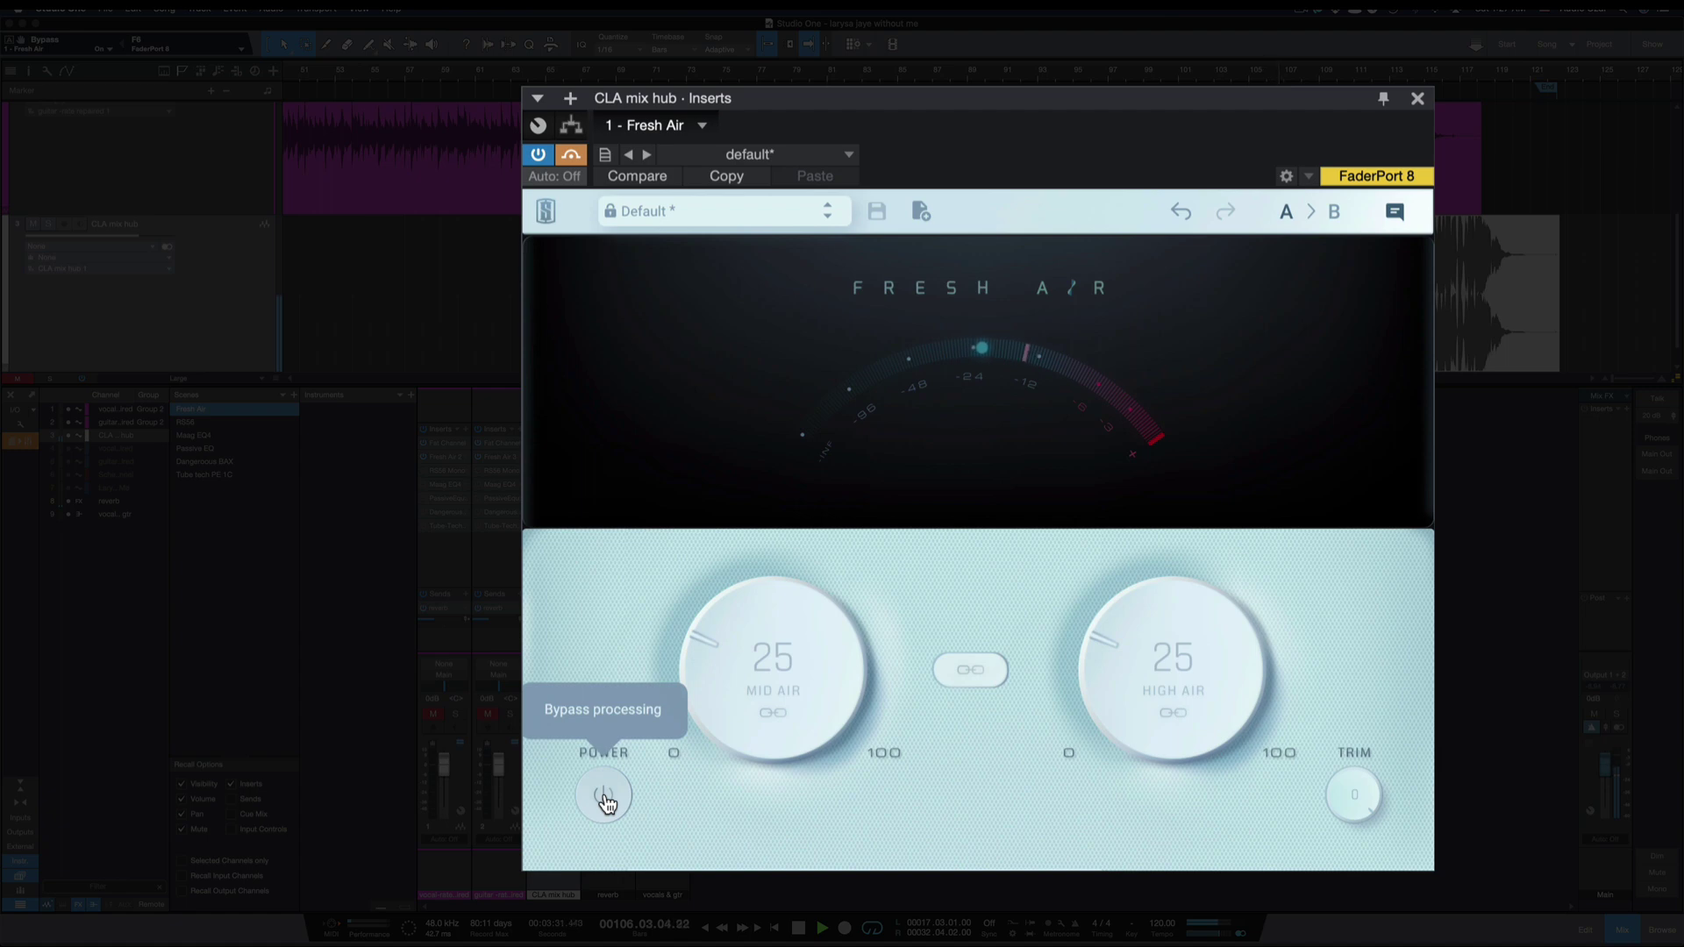
left_click(604, 798)
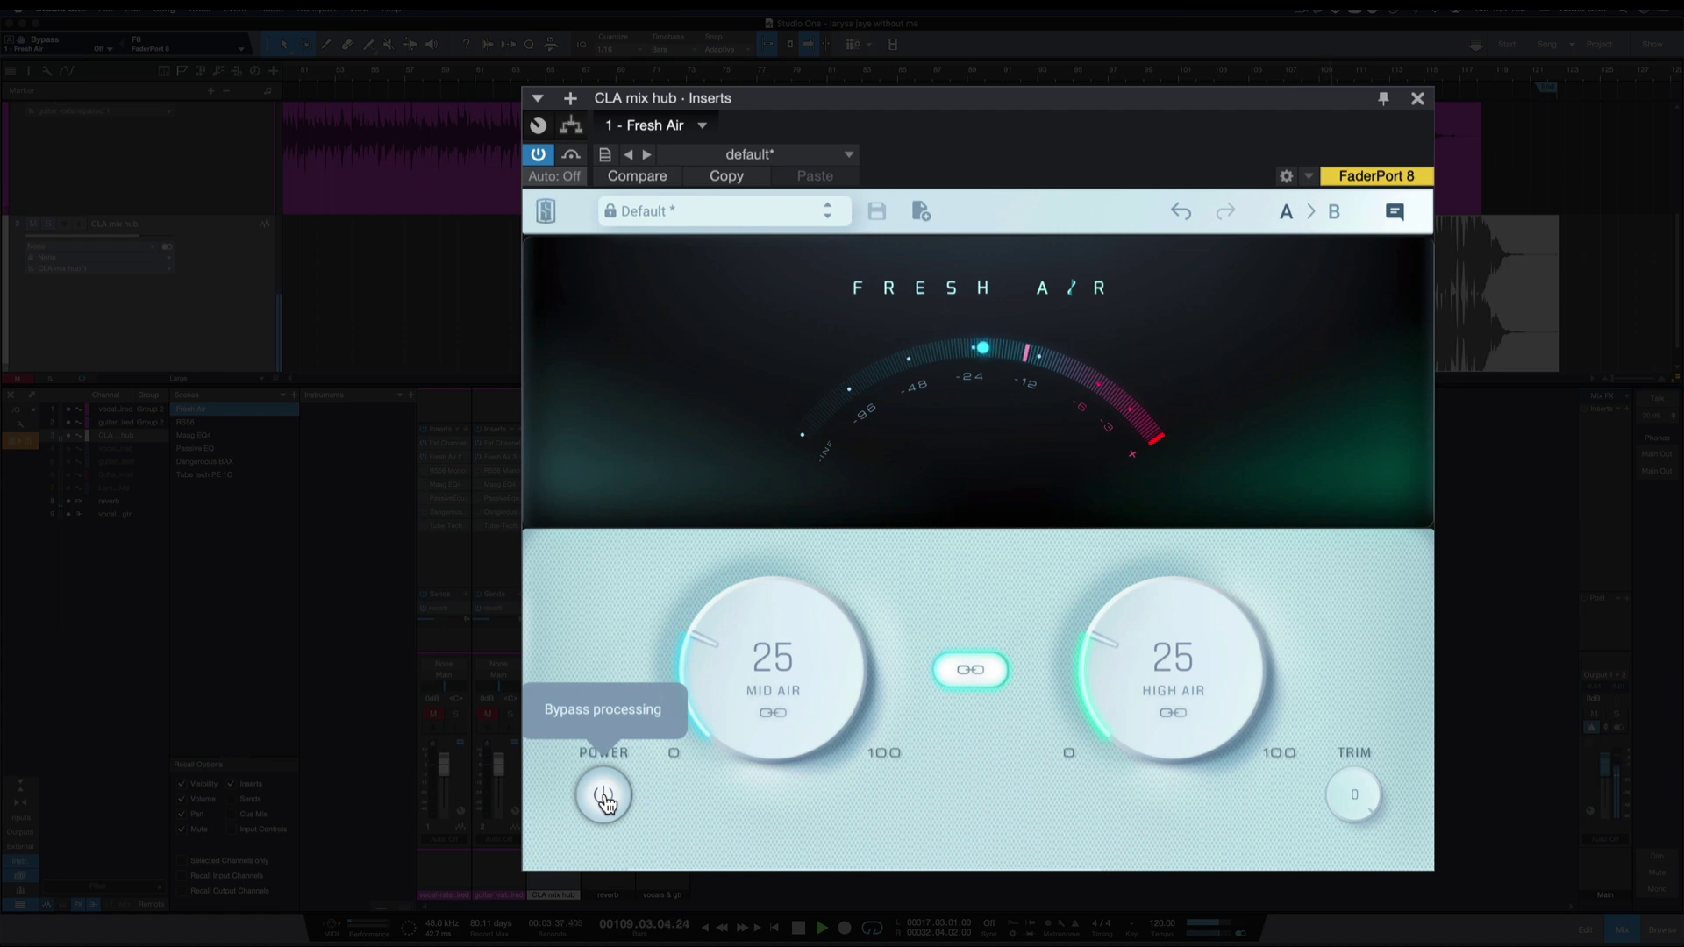
left_click(604, 798)
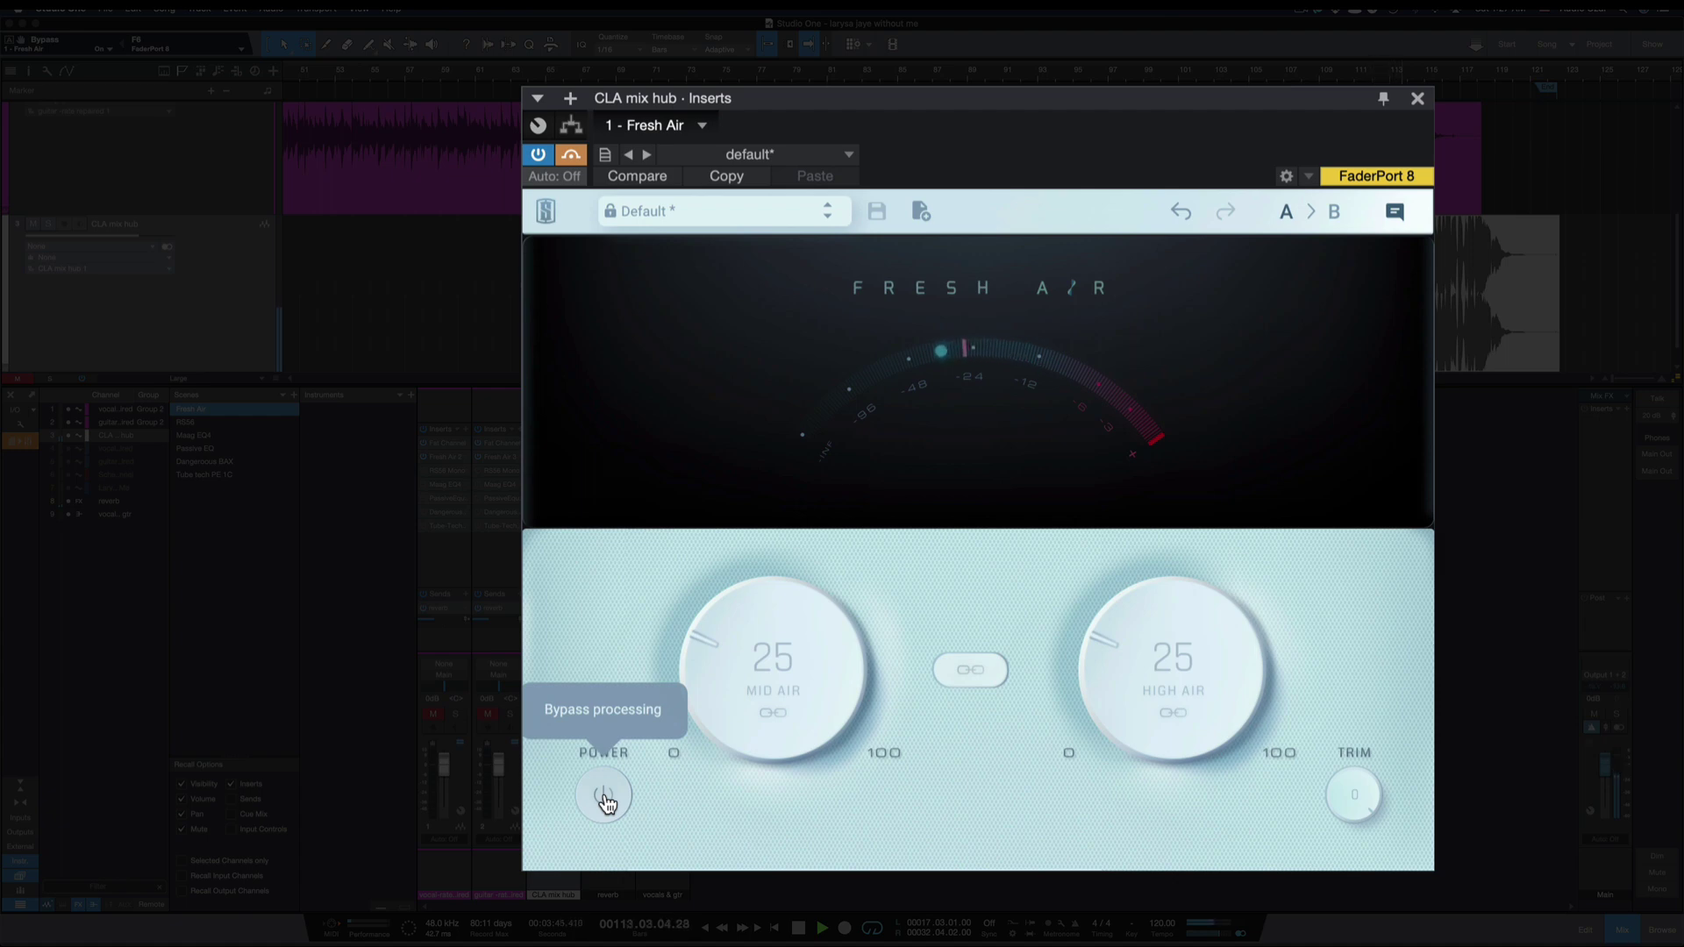
key("space")
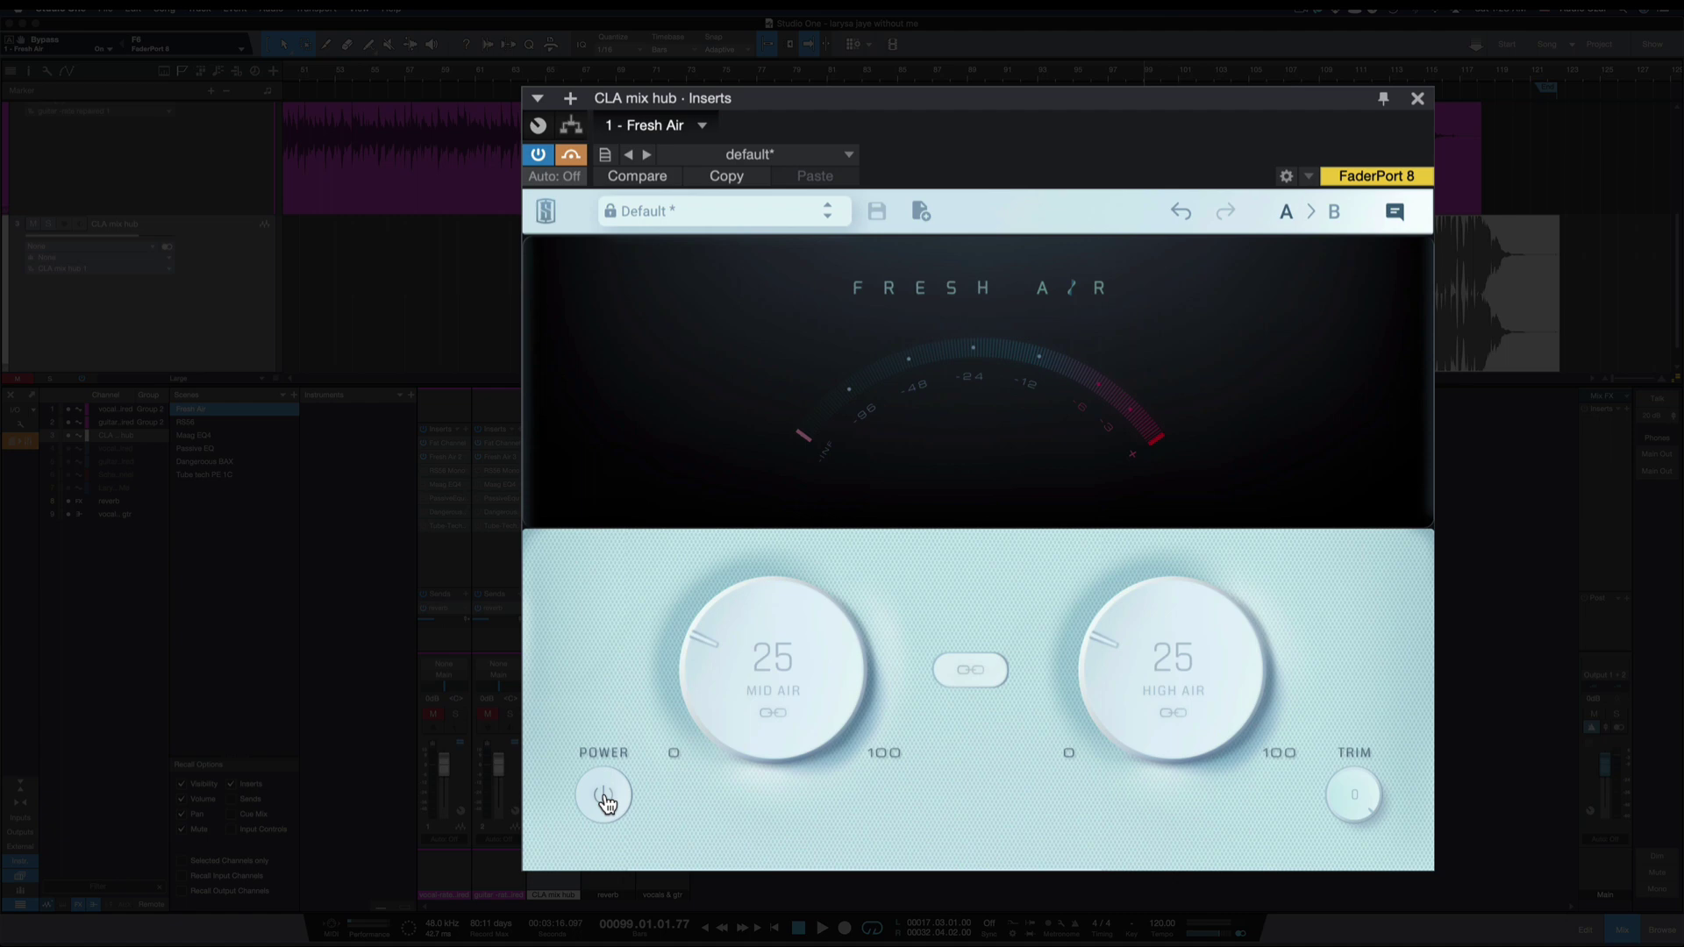
left_click(604, 796)
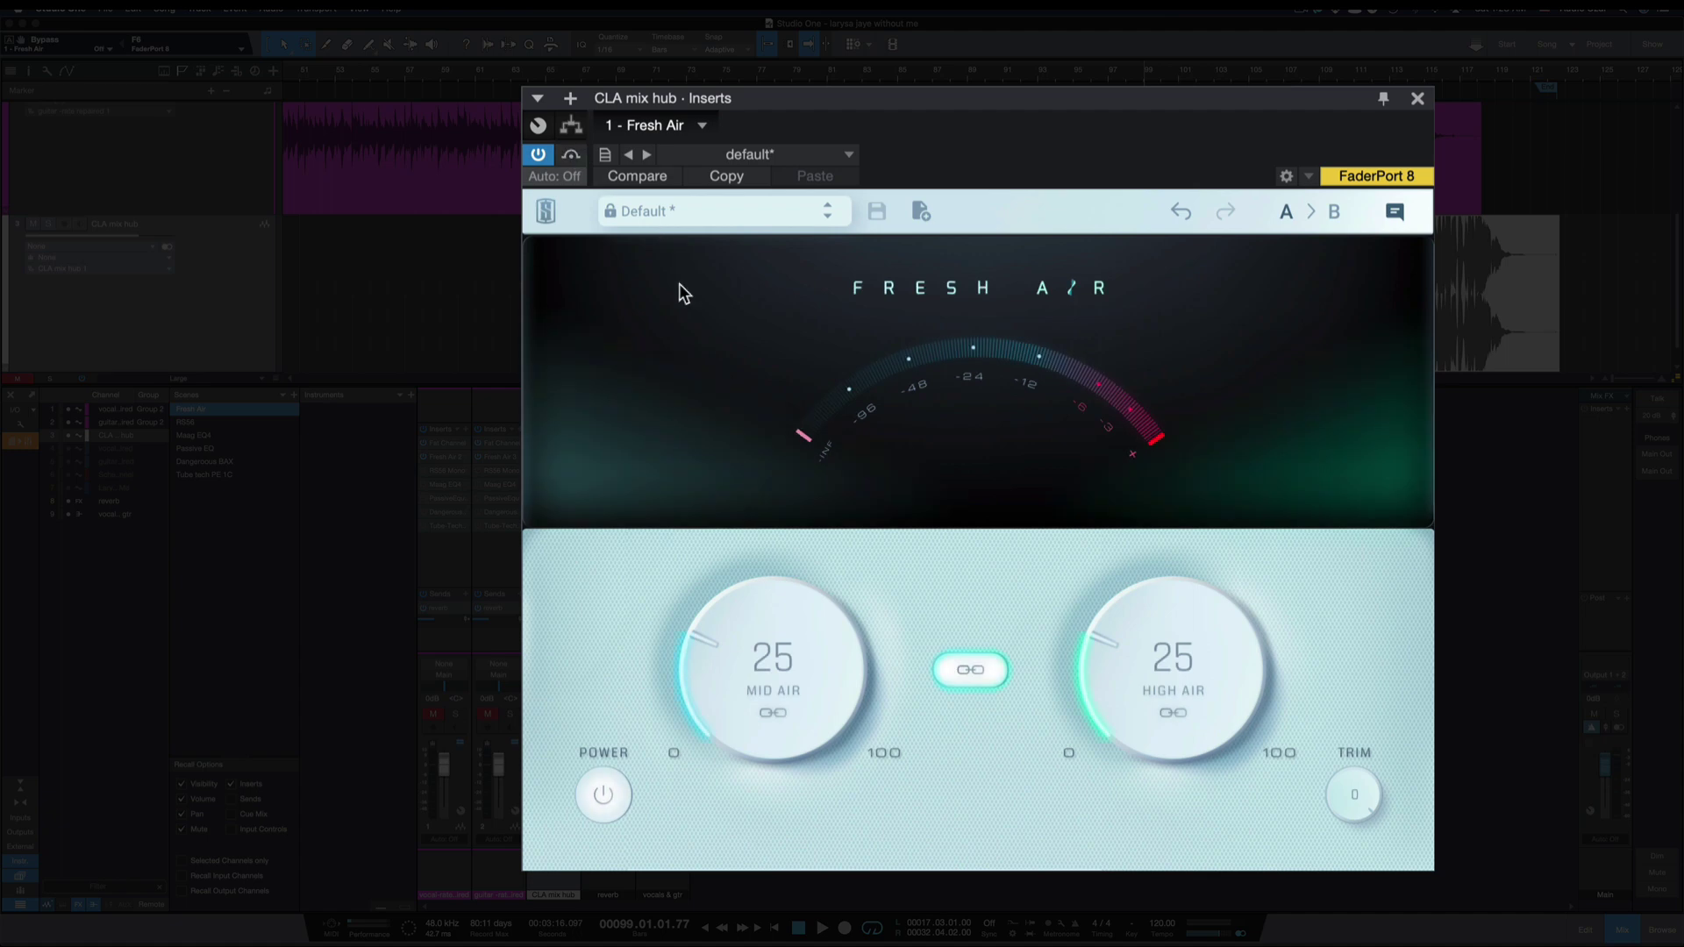
Unlink Mid Air and High Air and lower both controls to 0
left_click(978, 671)
left_click_drag(811, 681, 763, 842)
left_click_drag(1085, 717, 1127, 820)
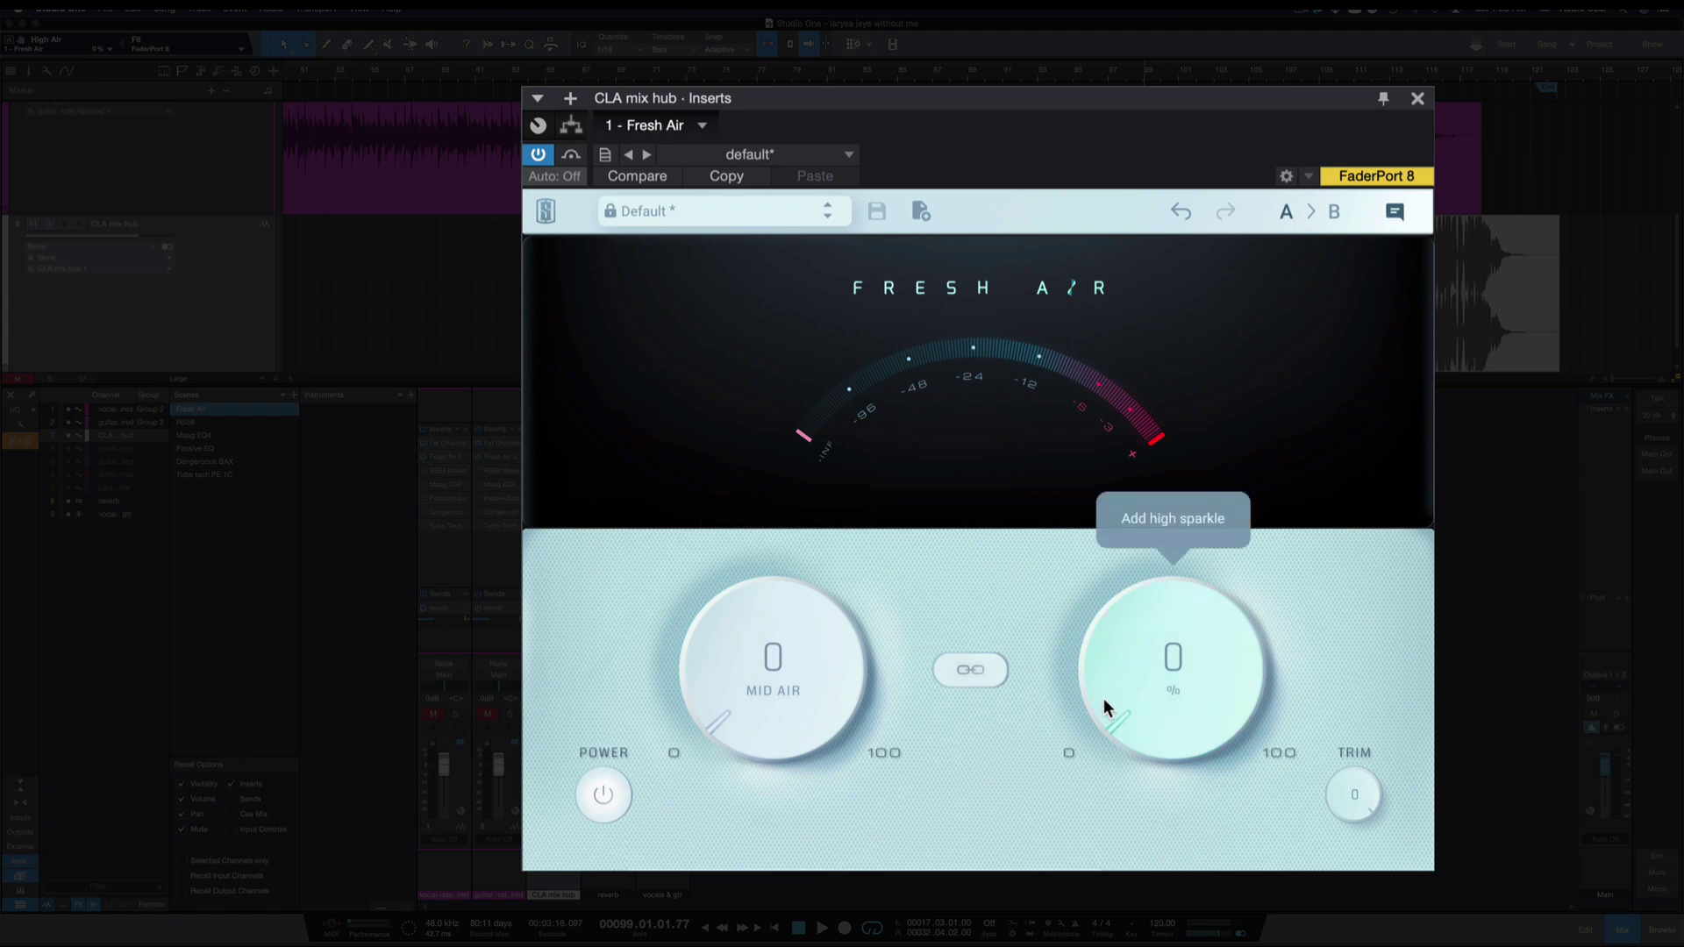
During playback, audition Mid Air alone at 100, High Air alone at 100, and finally both controls at 100
key("space")
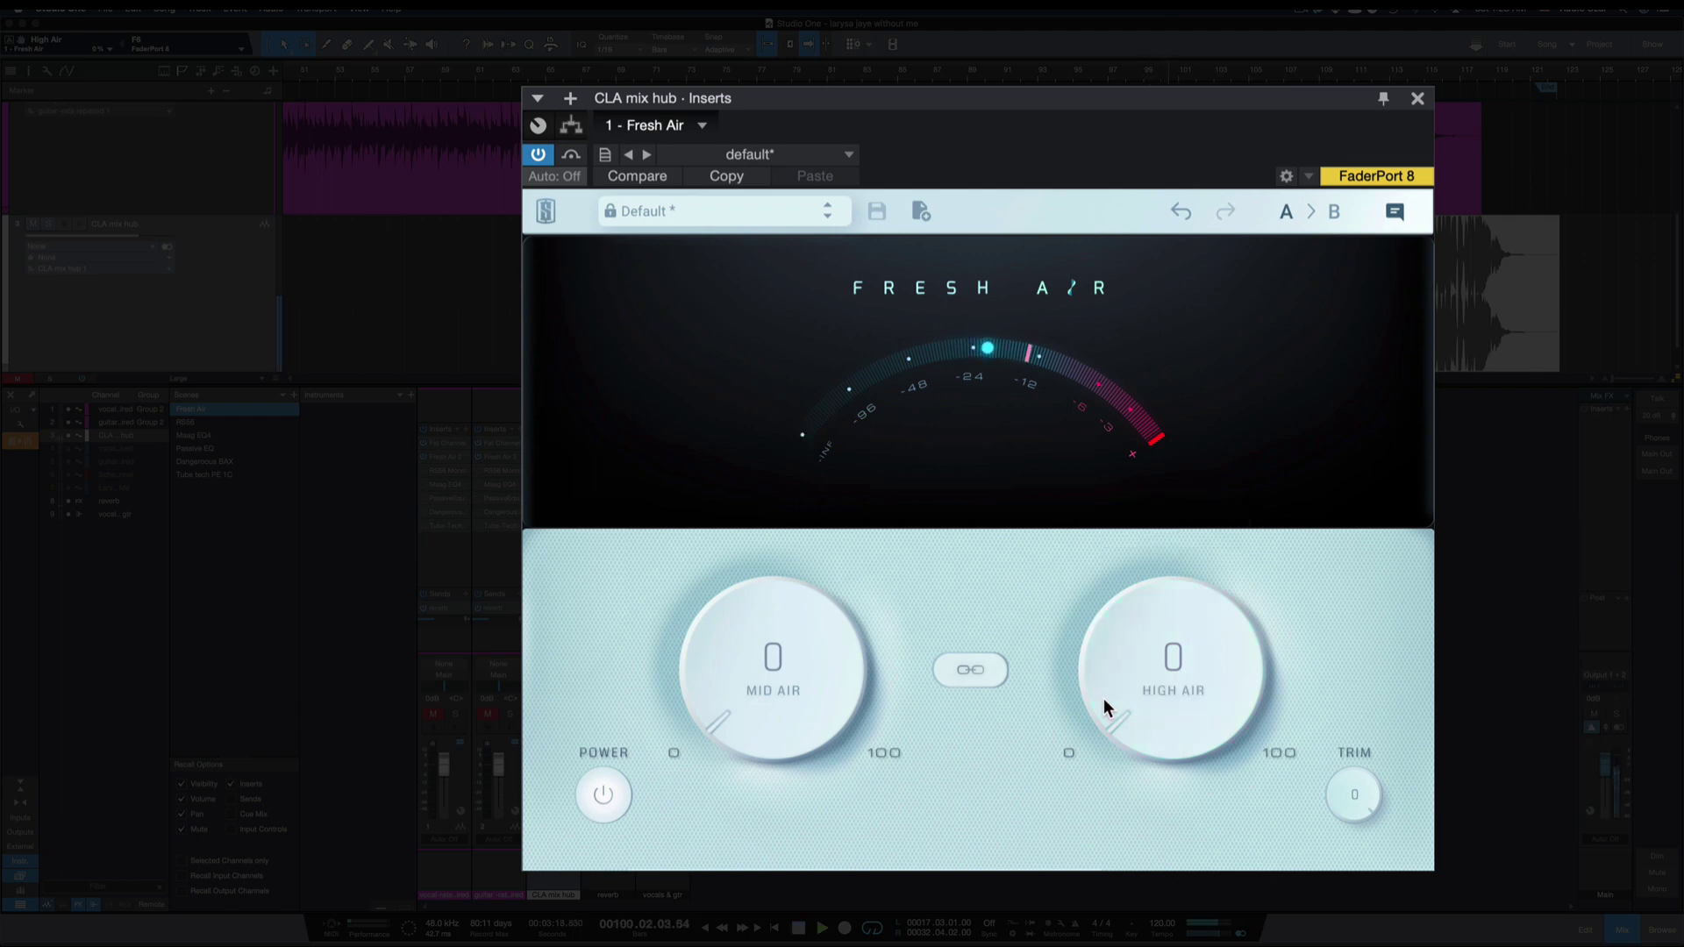
left_click_drag(735, 680, 744, 160)
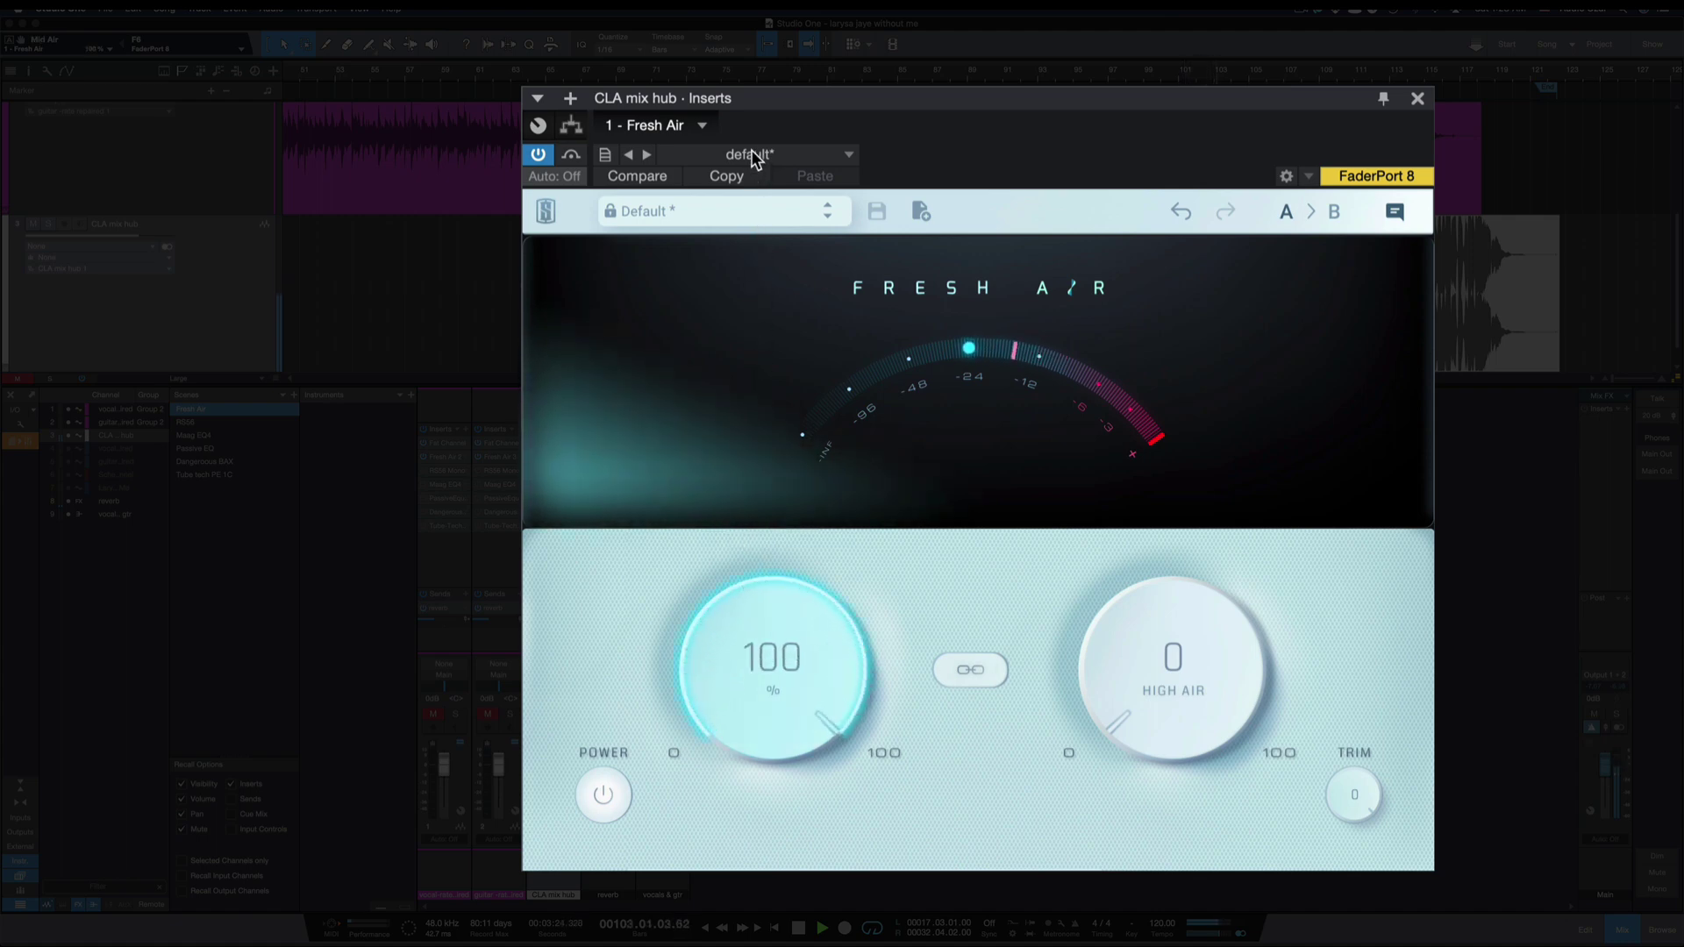
left_click(713, 575)
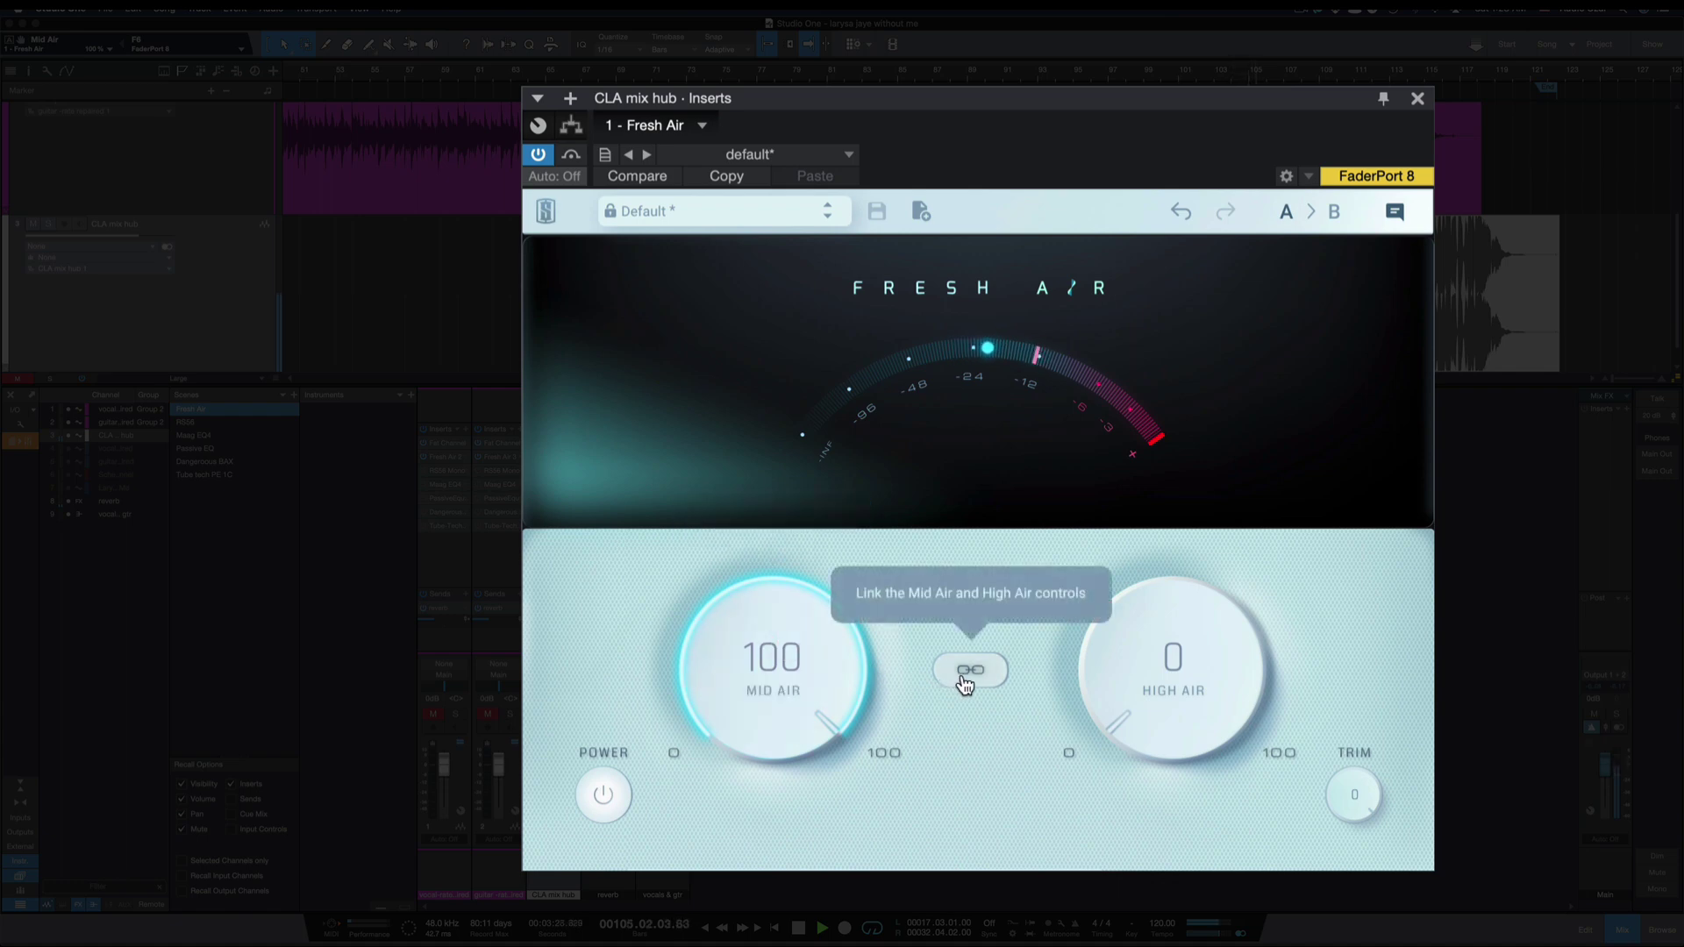
double_click(774, 693)
left_click_drag(1120, 693, 1035, 88)
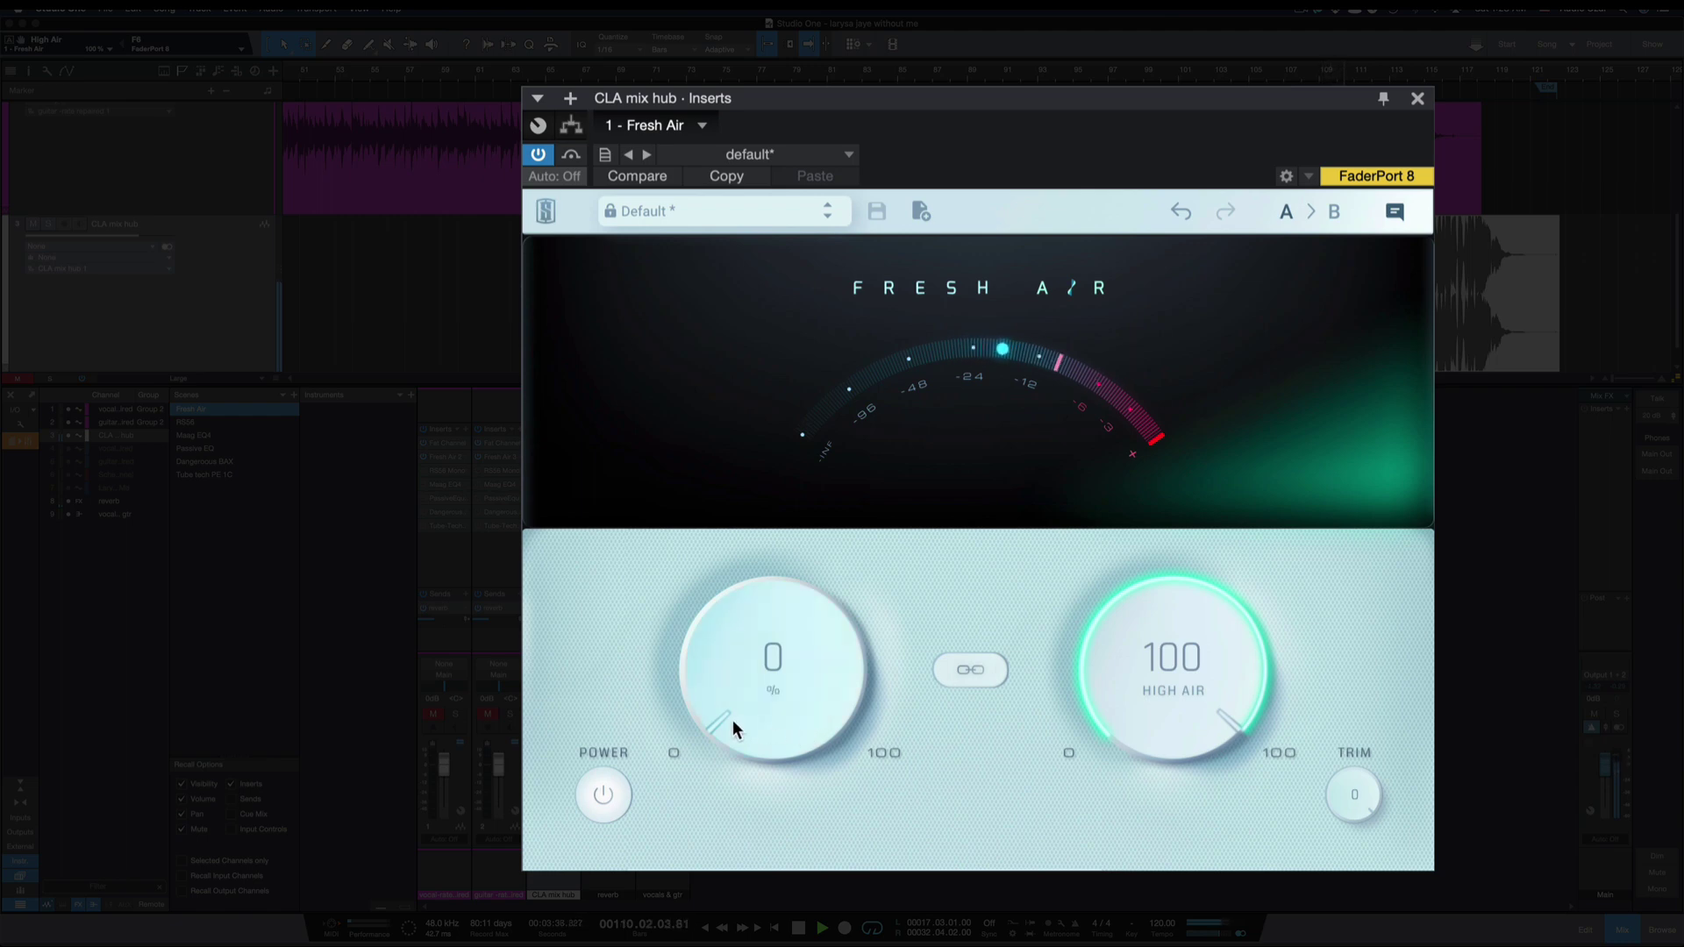
left_click_drag(730, 719, 728, 171)
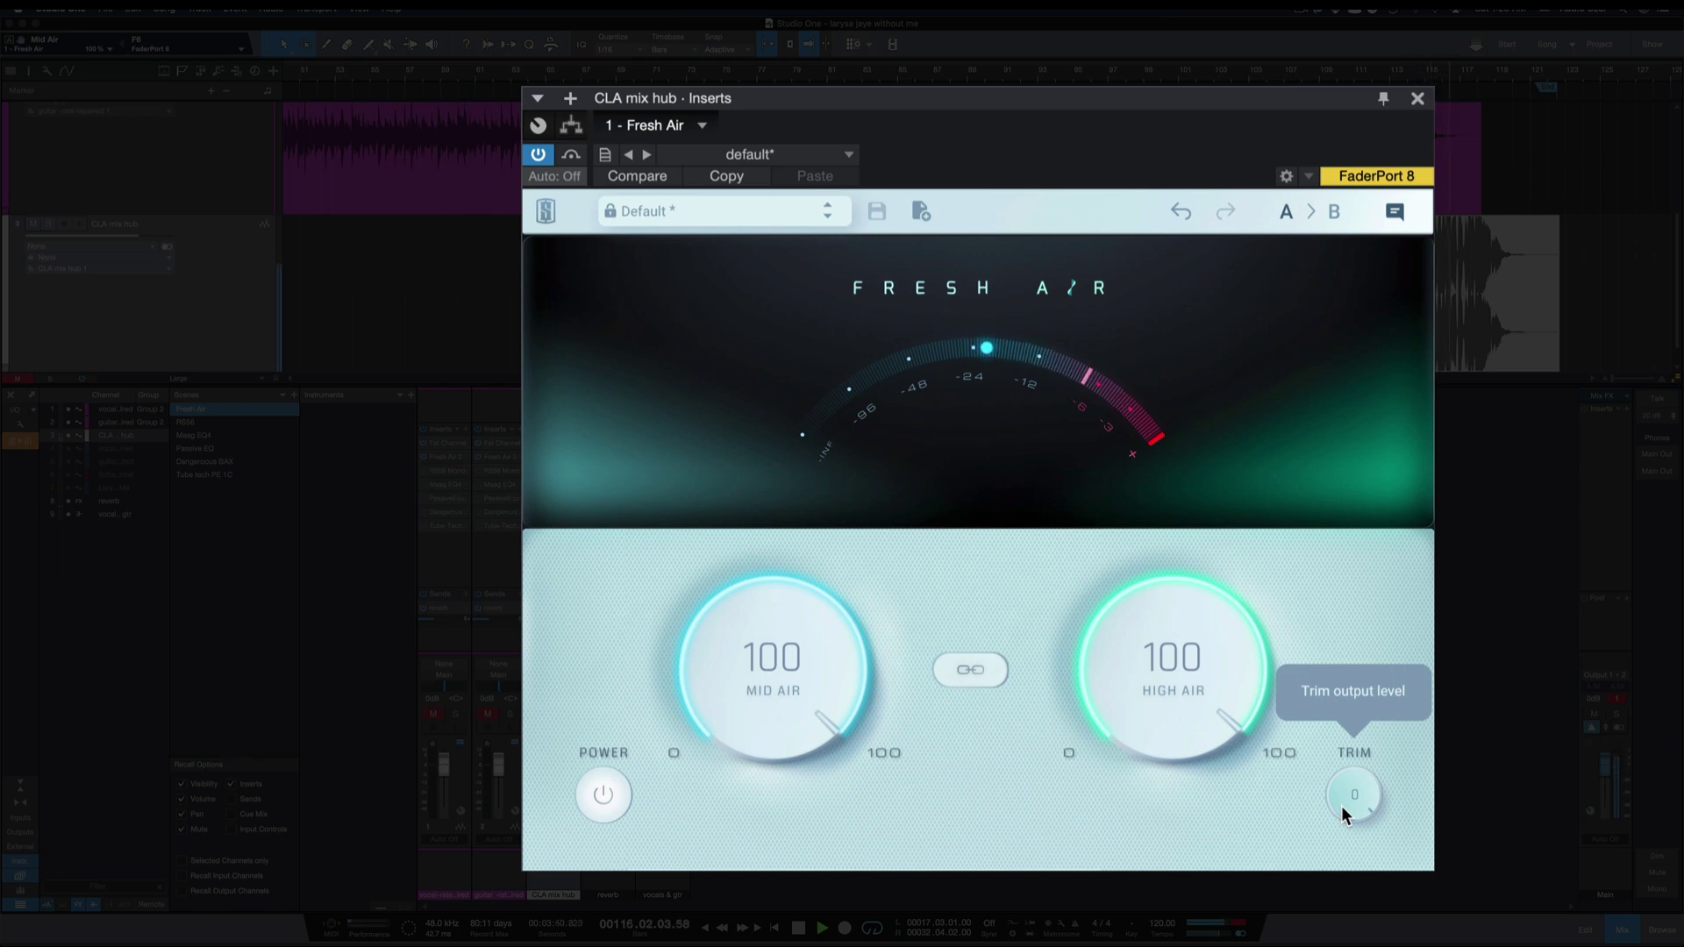
Bypass Fresh Air to hear the unprocessed track, stop playback, and close the plug-in with its processing active again
left_click(571, 154)
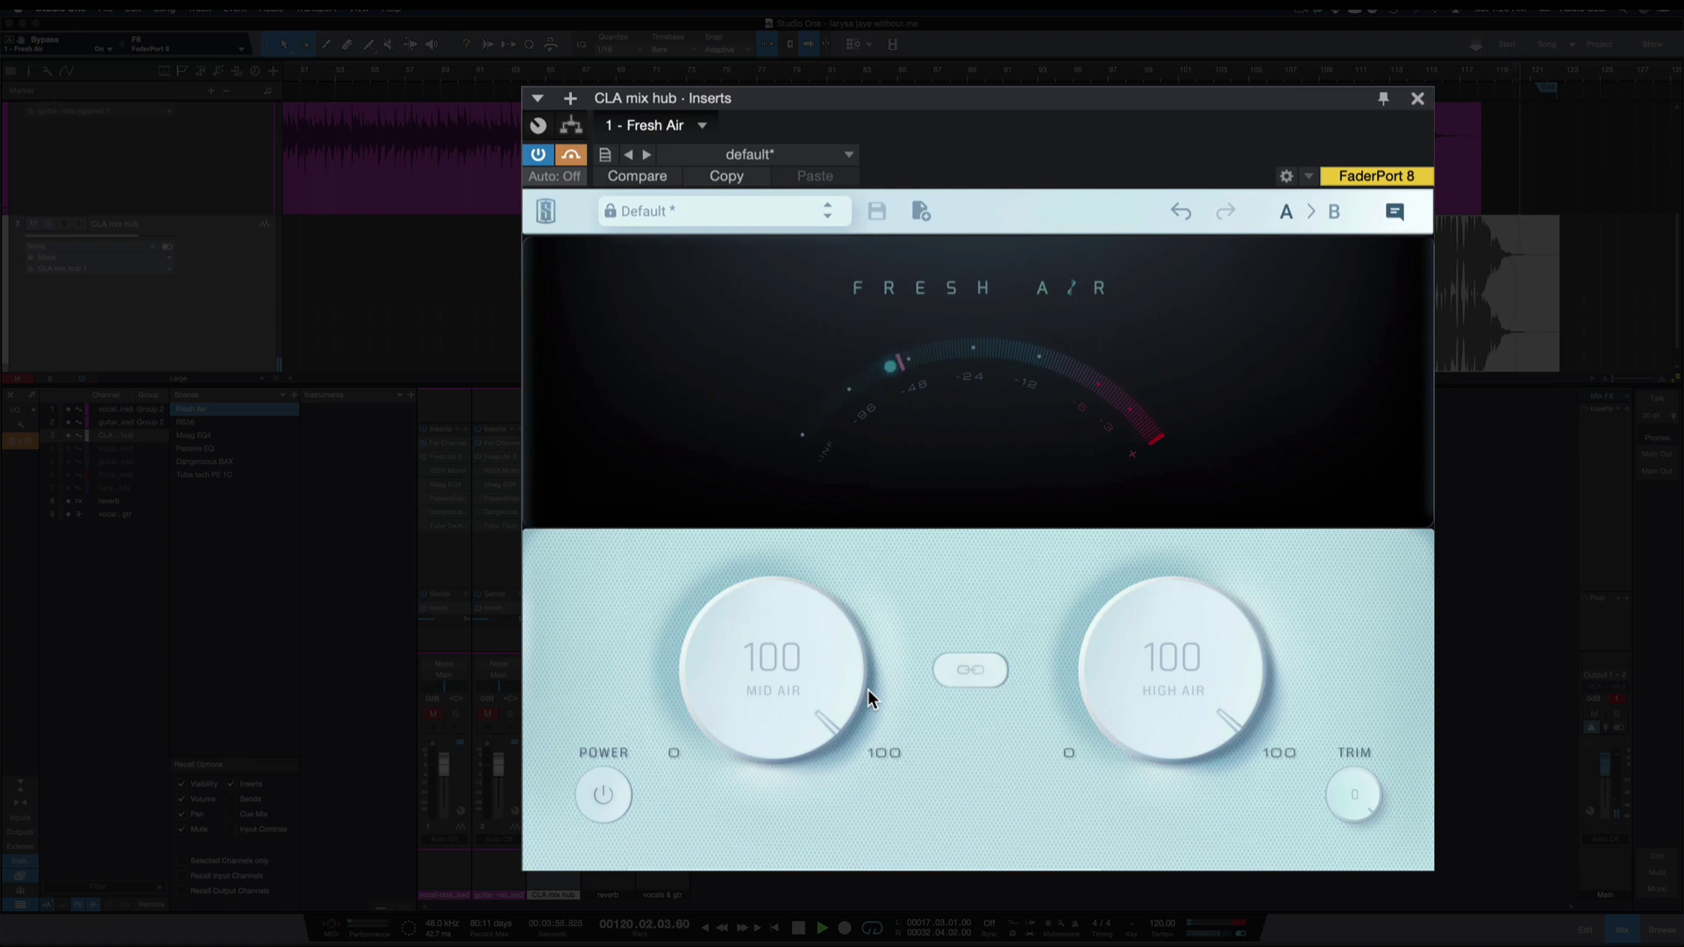
key("space")
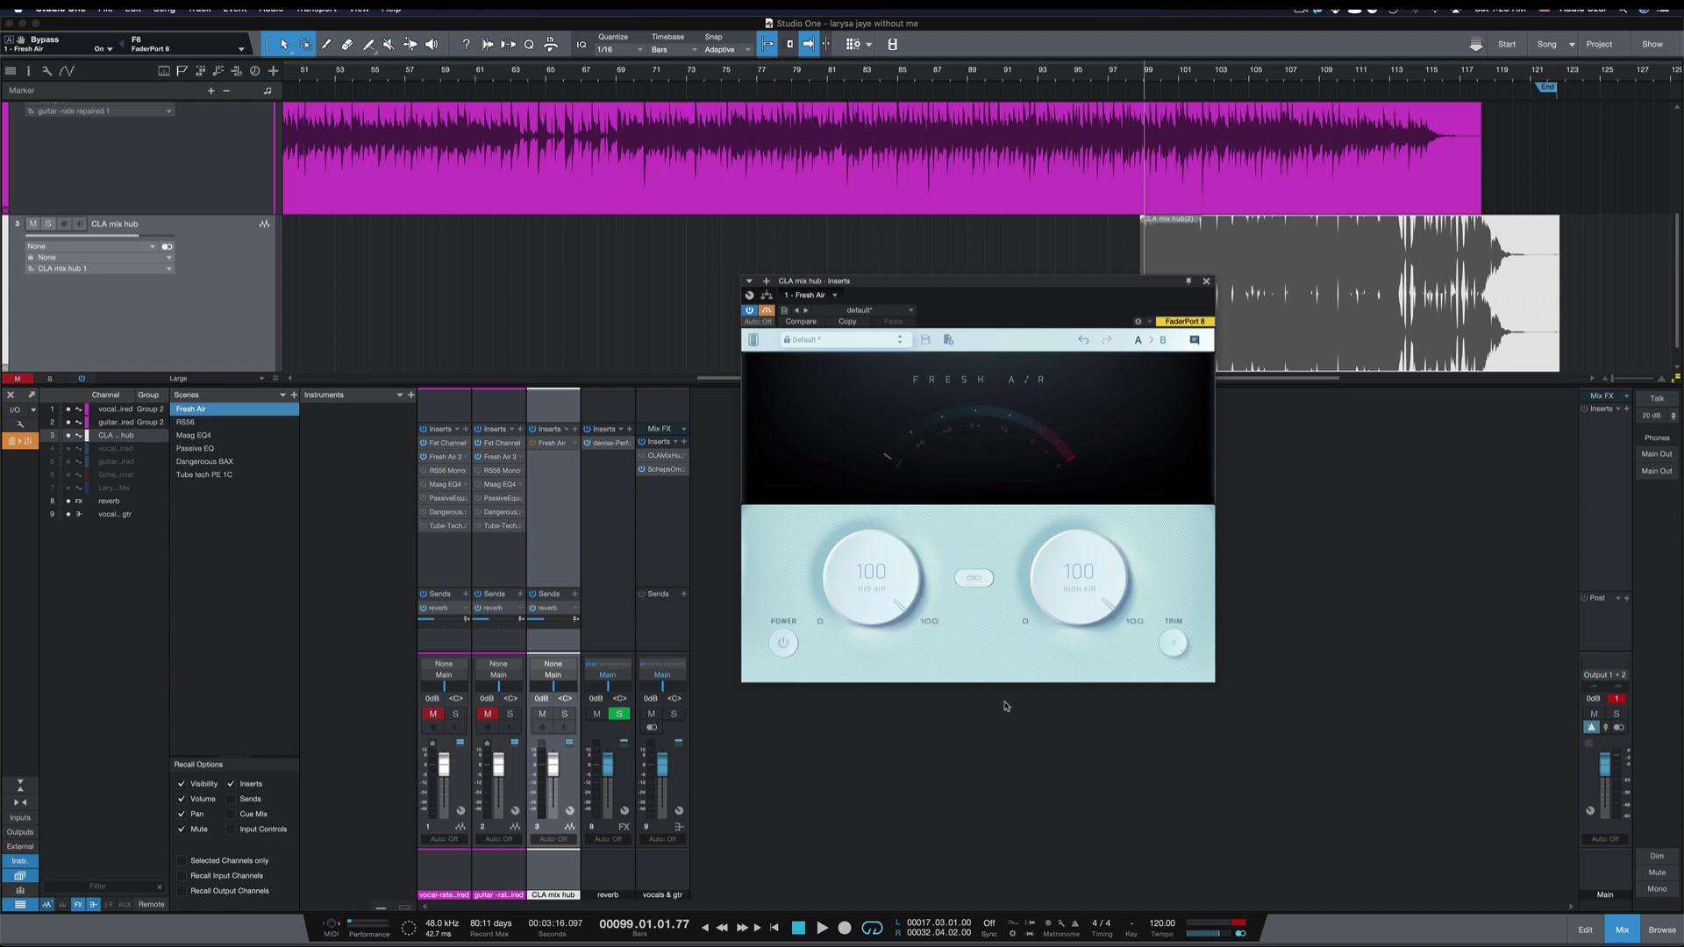
left_click(766, 312)
left_click(766, 314)
left_click(1206, 281)
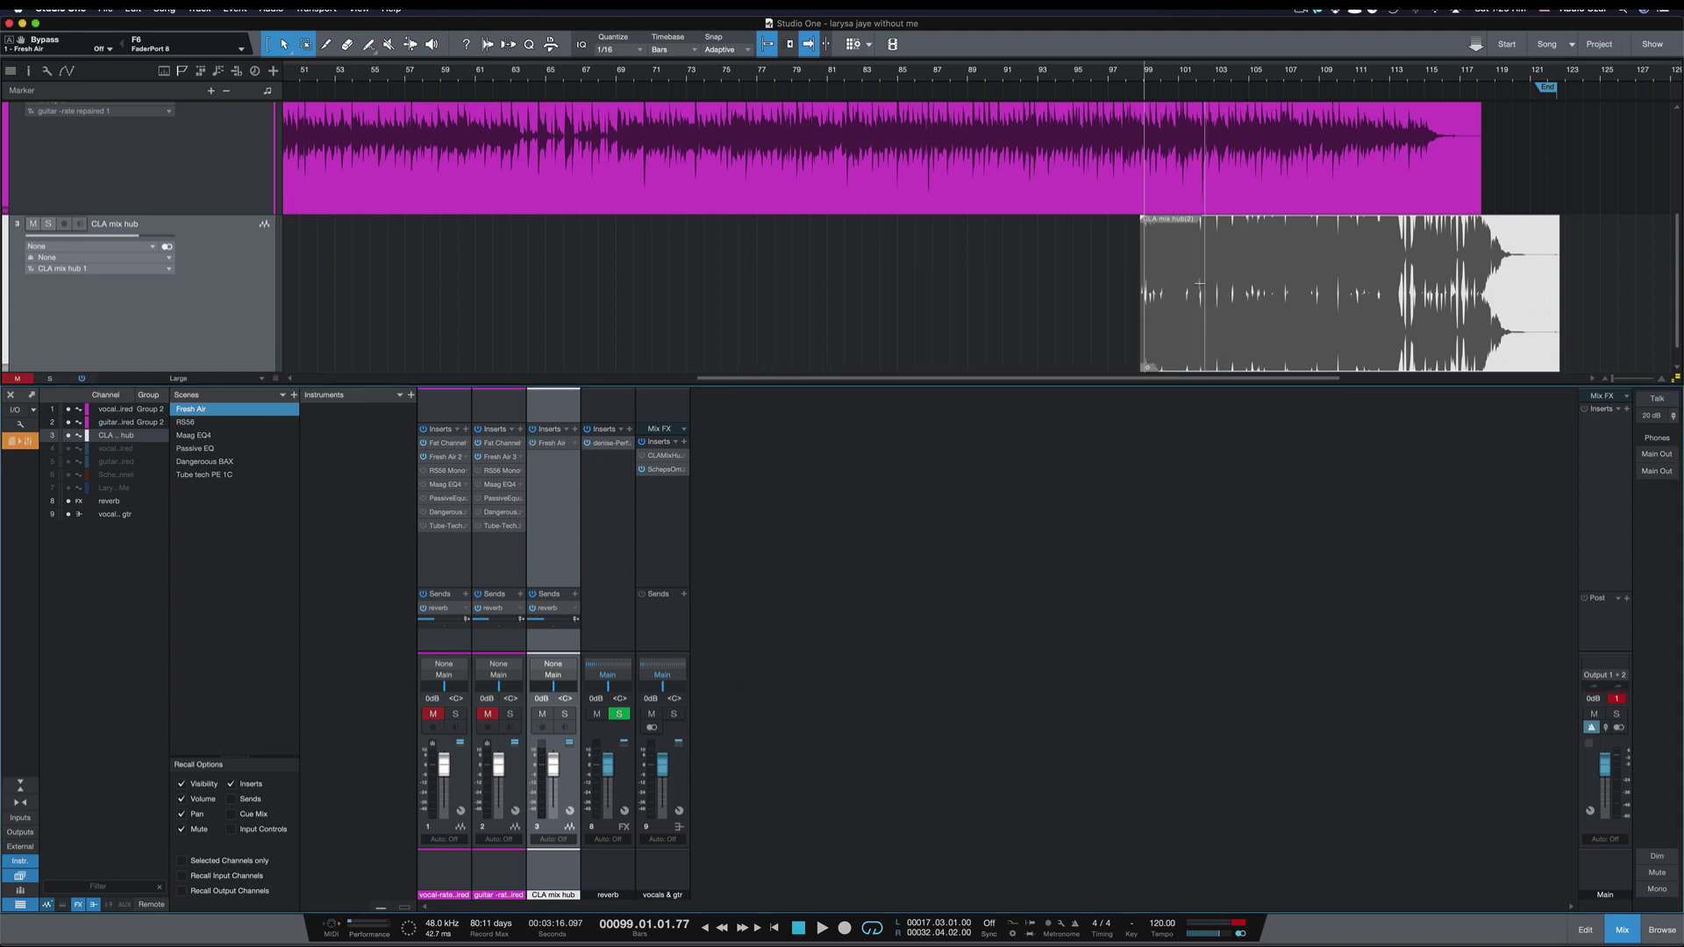
Open Fresh Air 2 on the vocal channel and look over the insert chains of the vocal and guitar channels
left_click(442, 458)
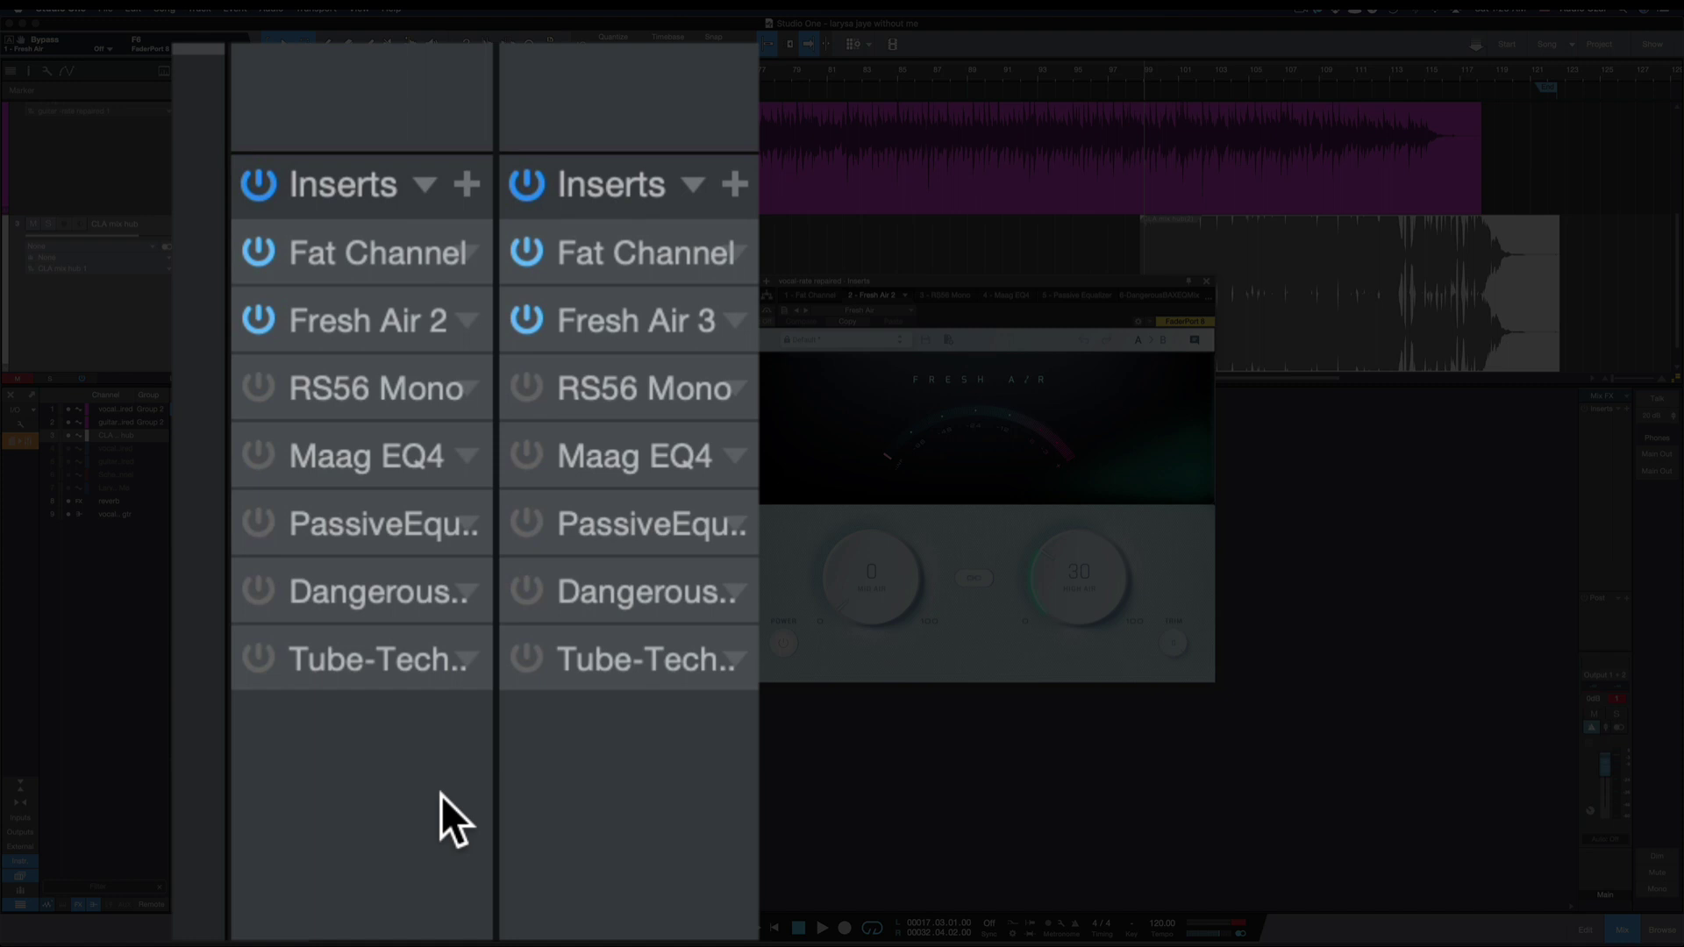
left_click(416, 806)
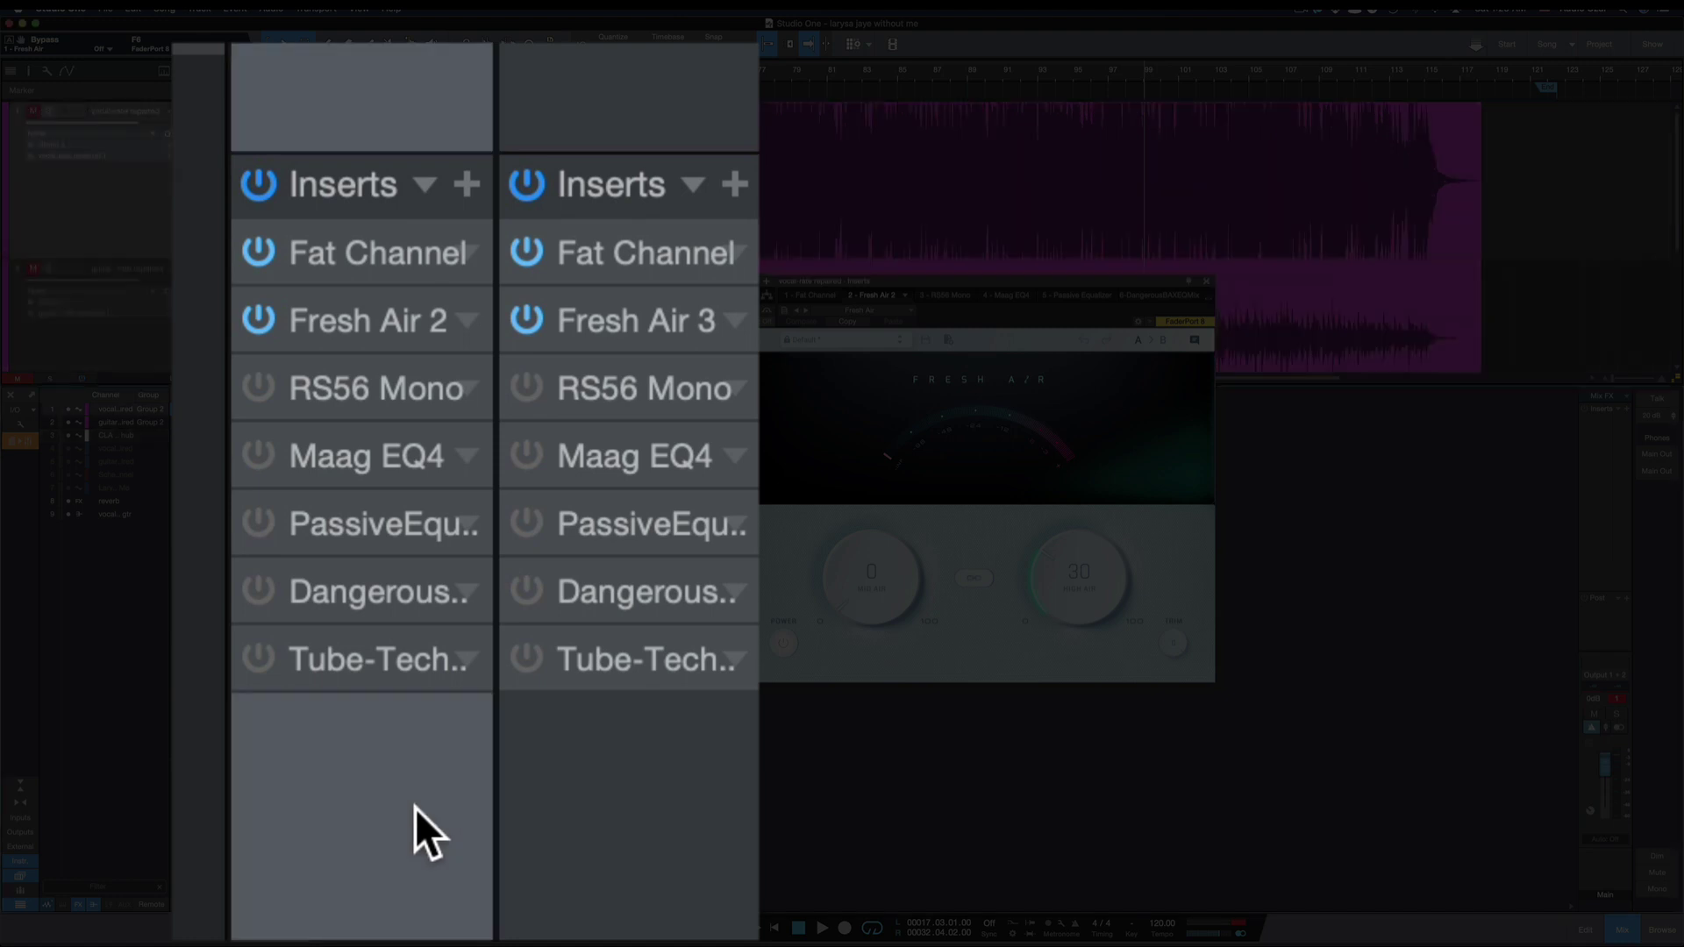
left_click(635, 804)
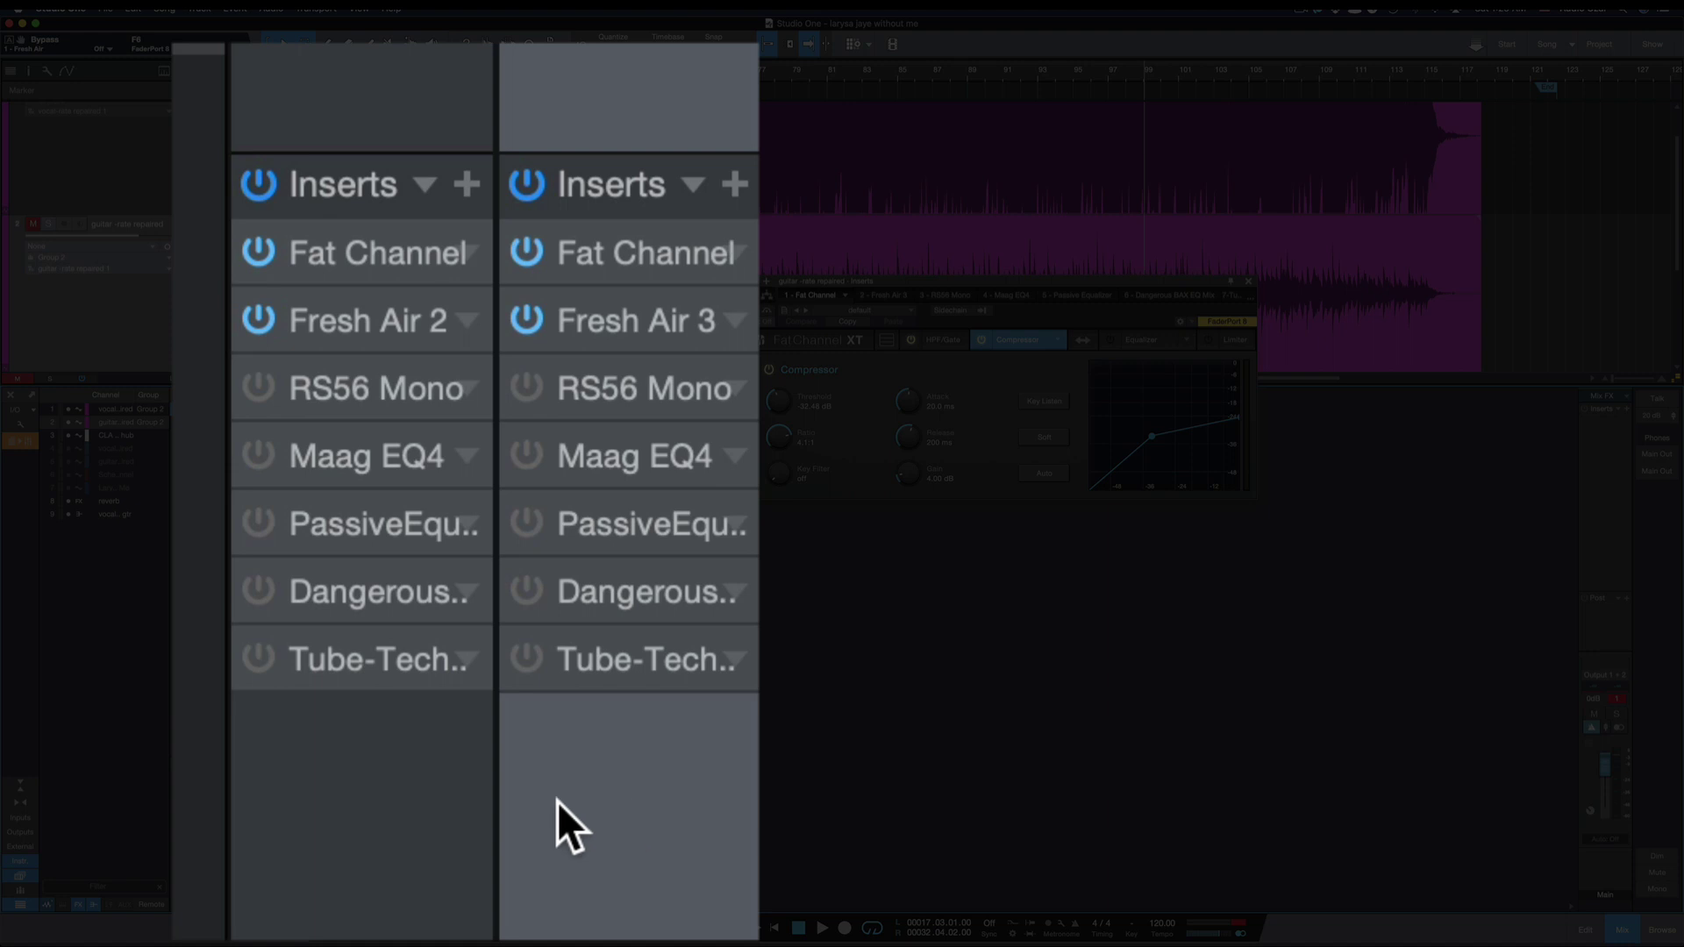
left_click(444, 803)
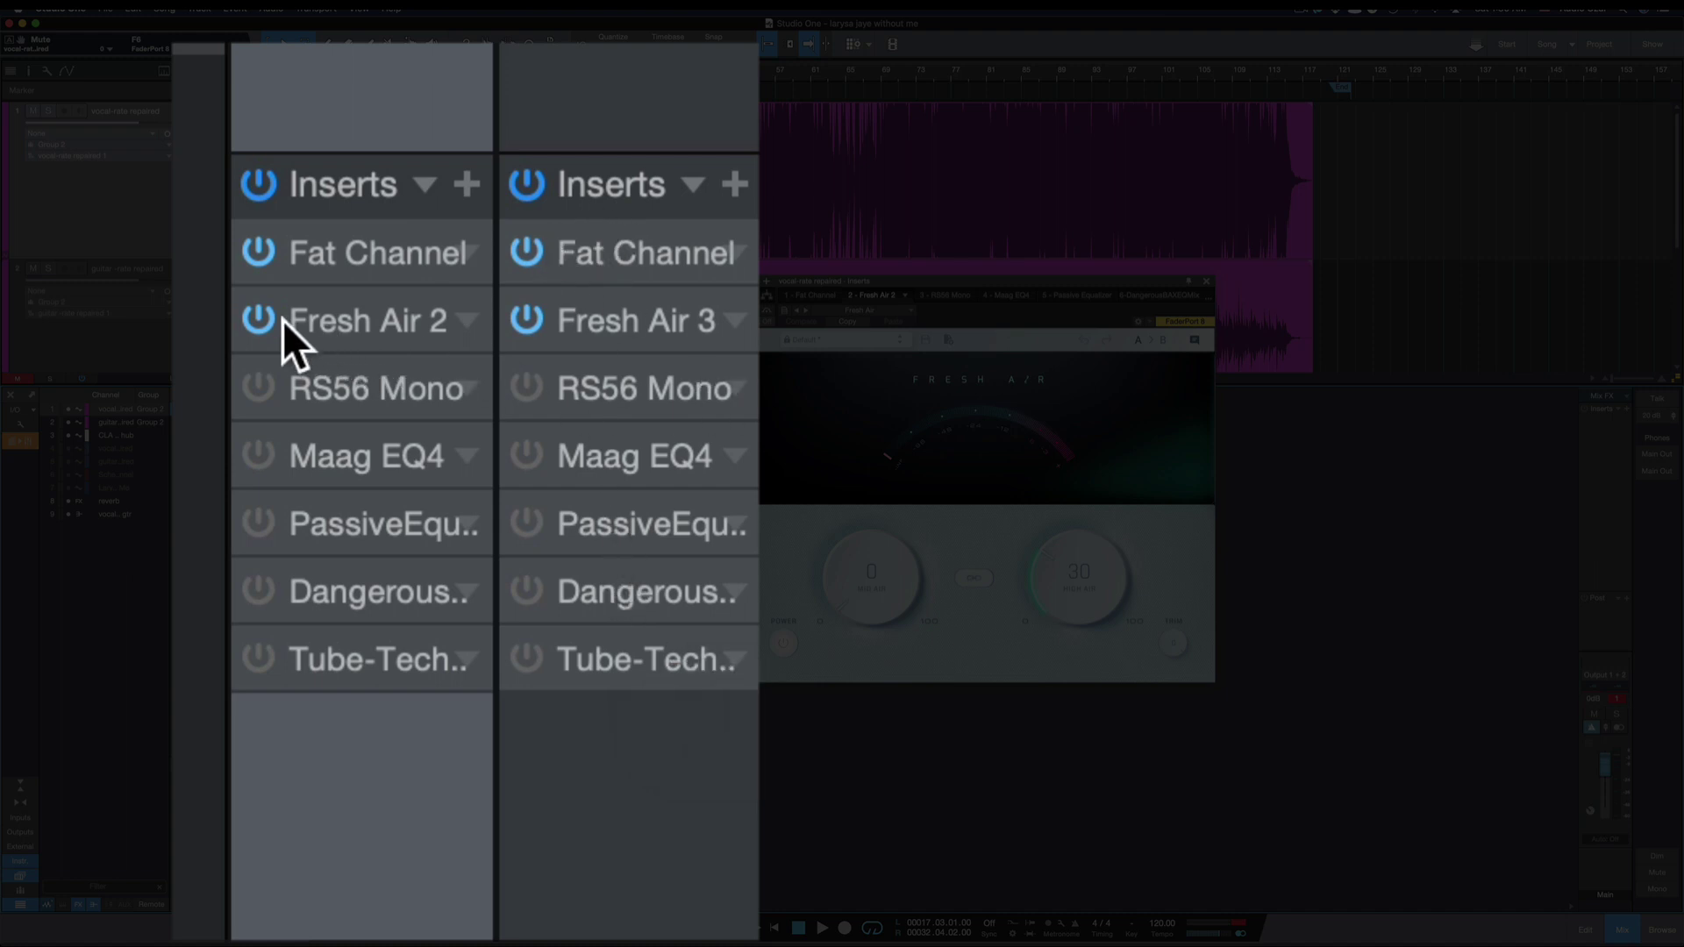
Deactivate Fresh Air on the grouped vocal and guitar channels and compare the mix with it on and off during playback
left_click(257, 320)
key("space")
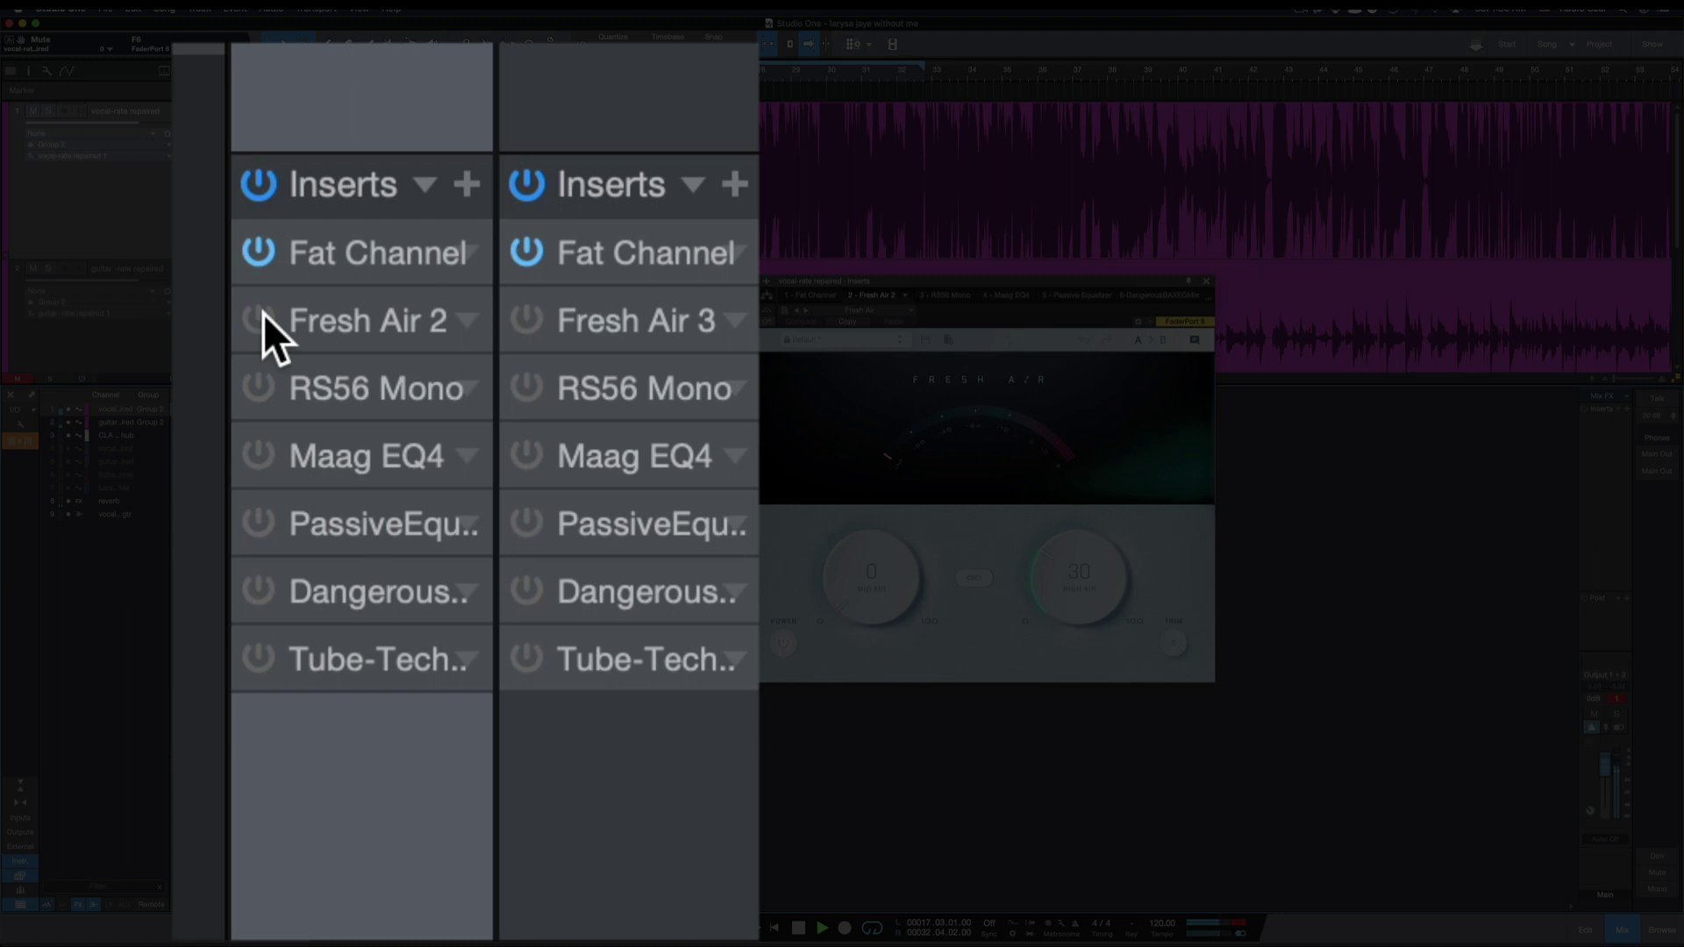
left_click(249, 318)
left_click(248, 319)
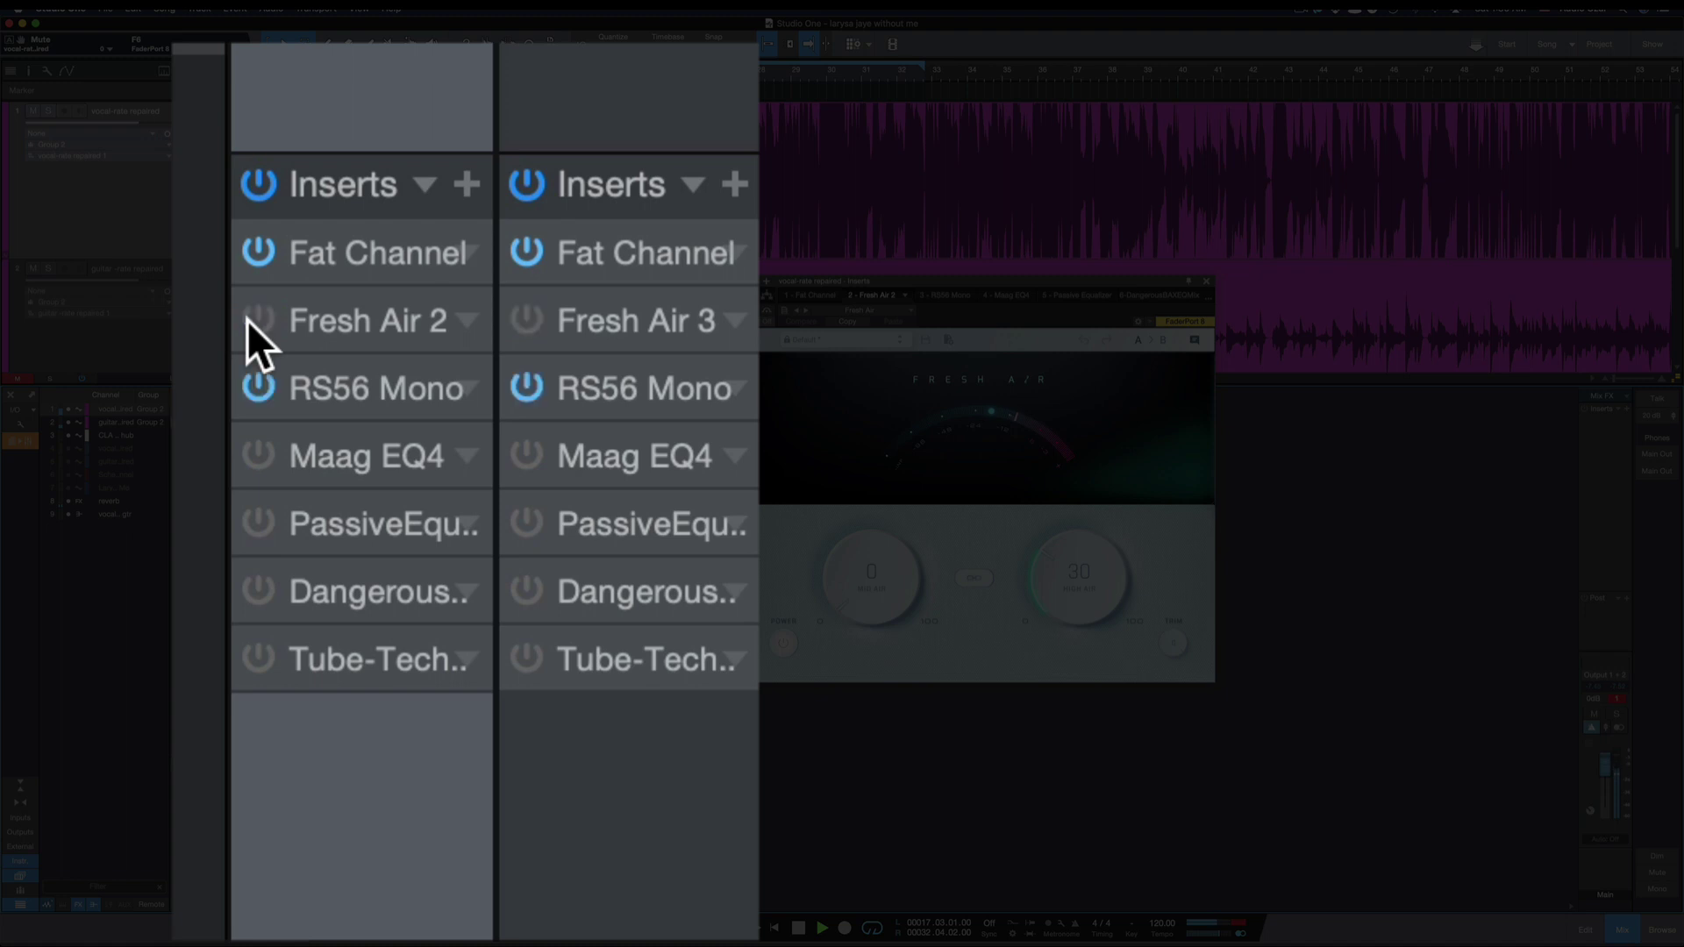